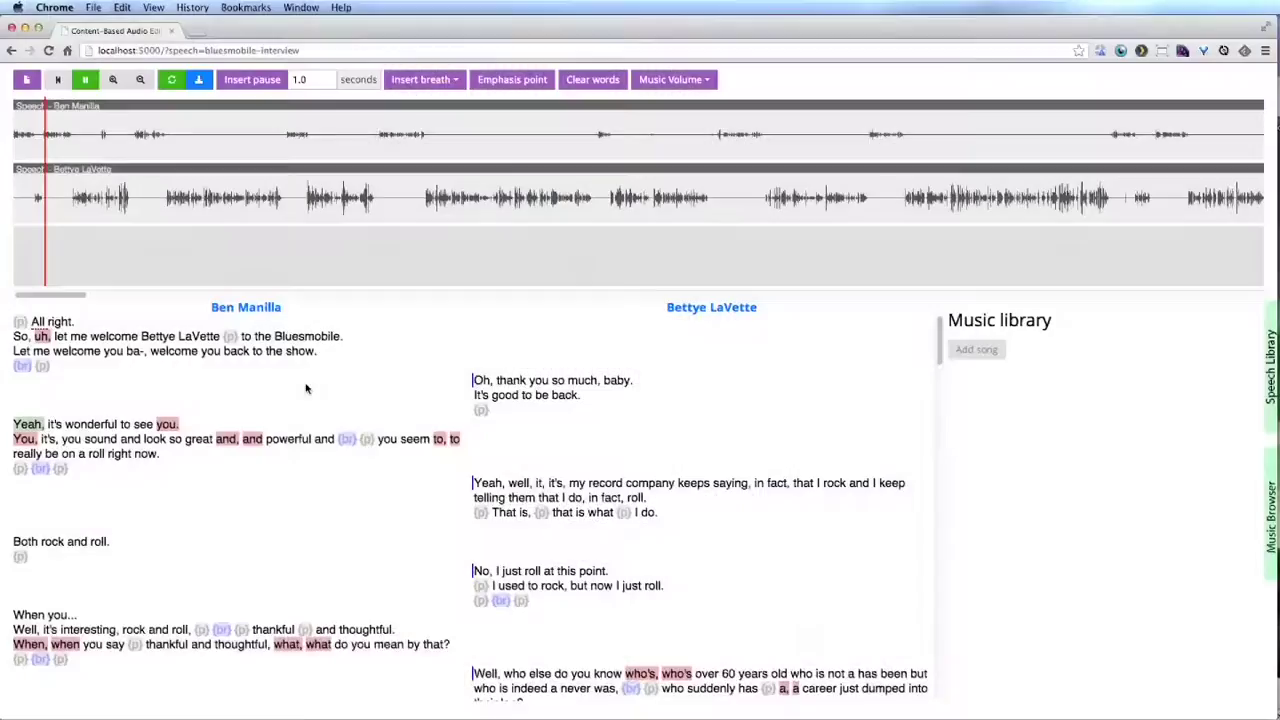
# Delete the guest's long 'Well, who else…' answer, including its leftover shortened line.
pyautogui.scroll(-5, 313, 388)
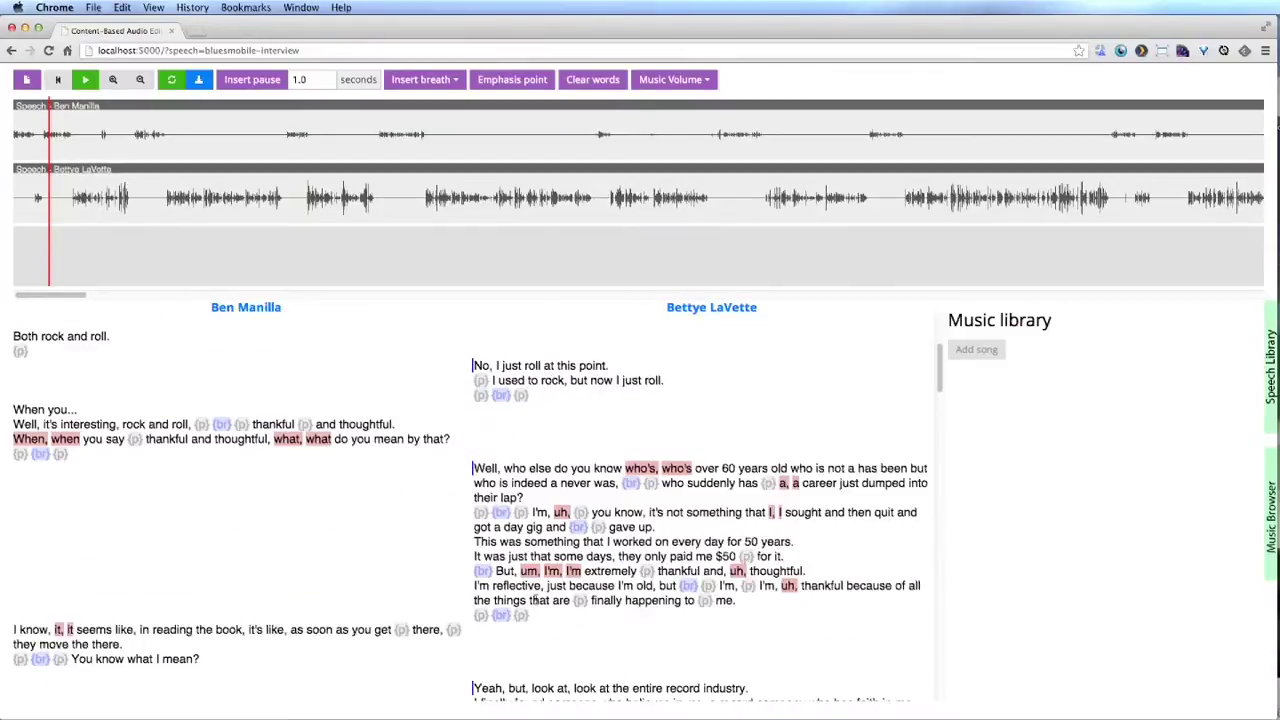
pyautogui.moveTo(545, 600); pyautogui.dragTo(533, 467)
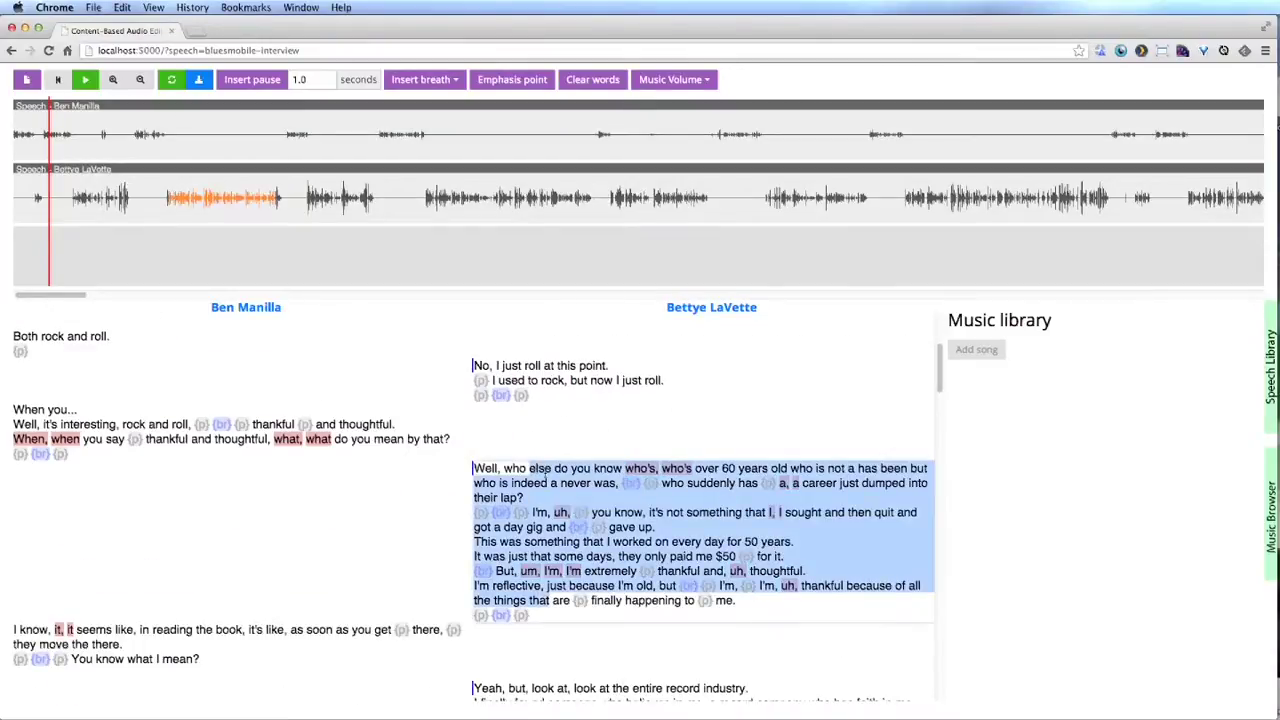
pyautogui.press('BackSpace')
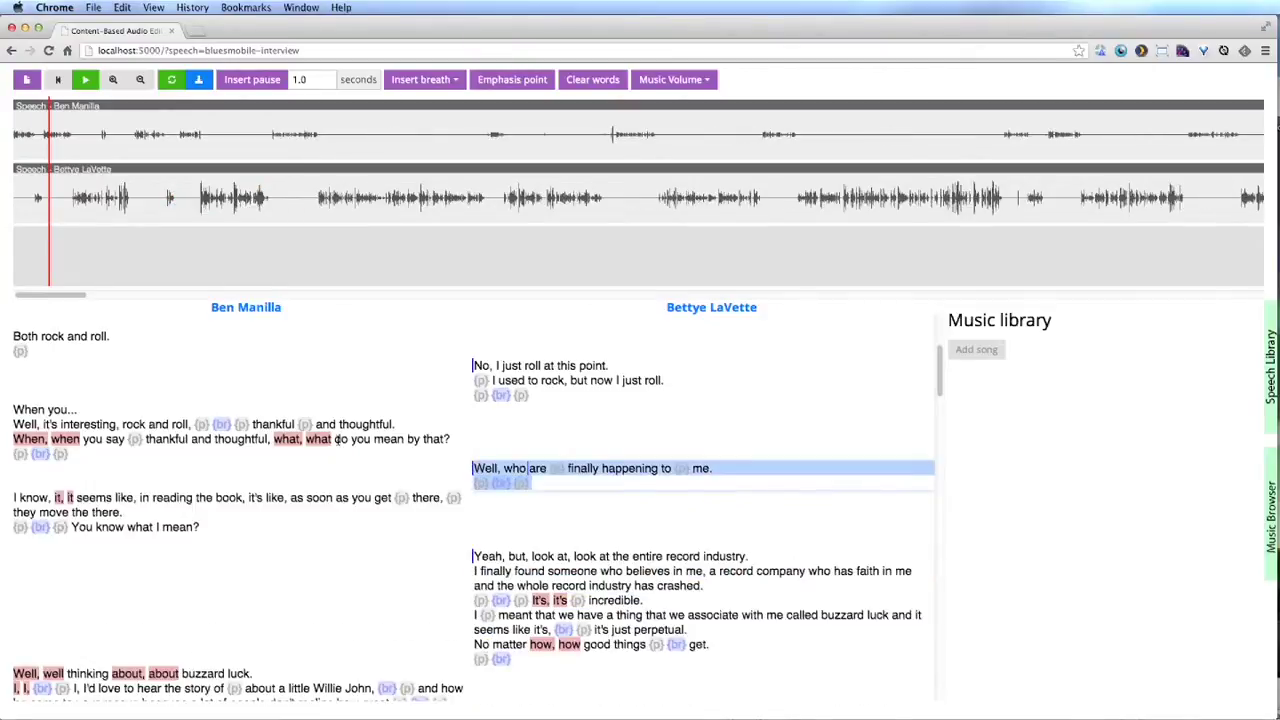
pyautogui.press('BackSpace')
# Delete the host's 'When you…' paragraph.
pyautogui.tripleClick(335, 439)
pyautogui.press('BackSpace')
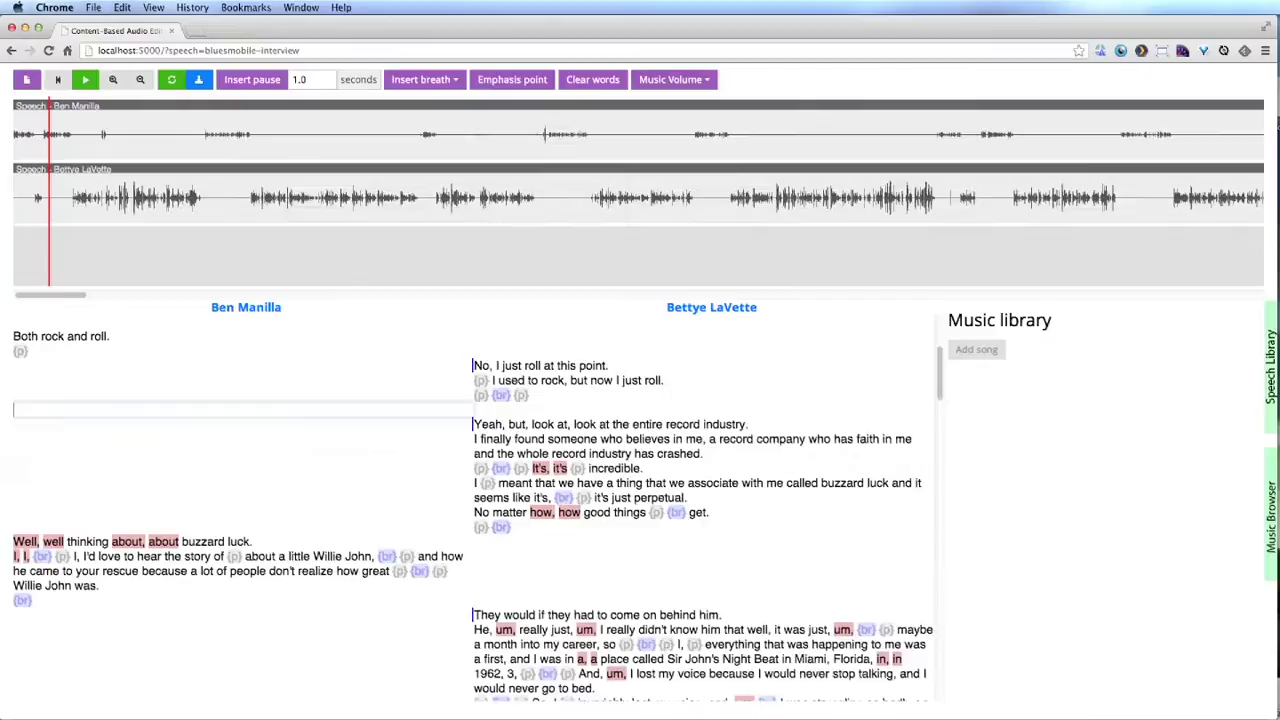
pyautogui.scroll(-5, 535, 438)
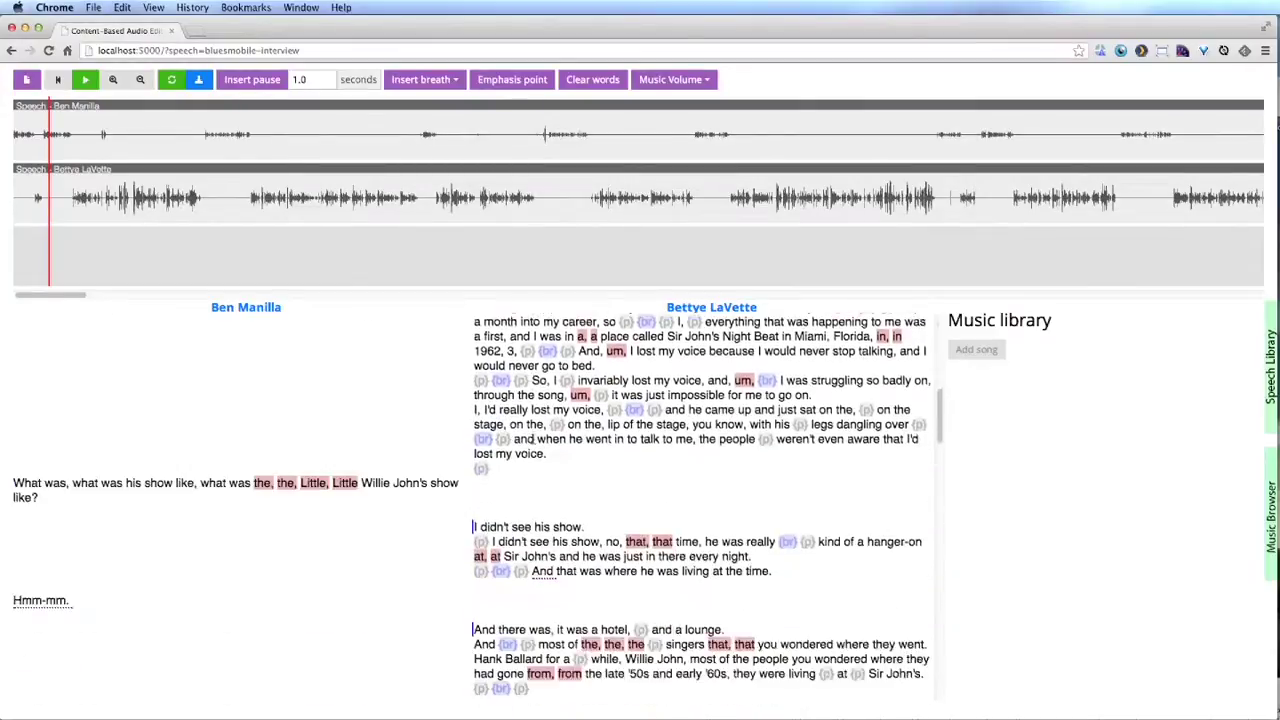
pyautogui.scroll(-2, 700, 500)
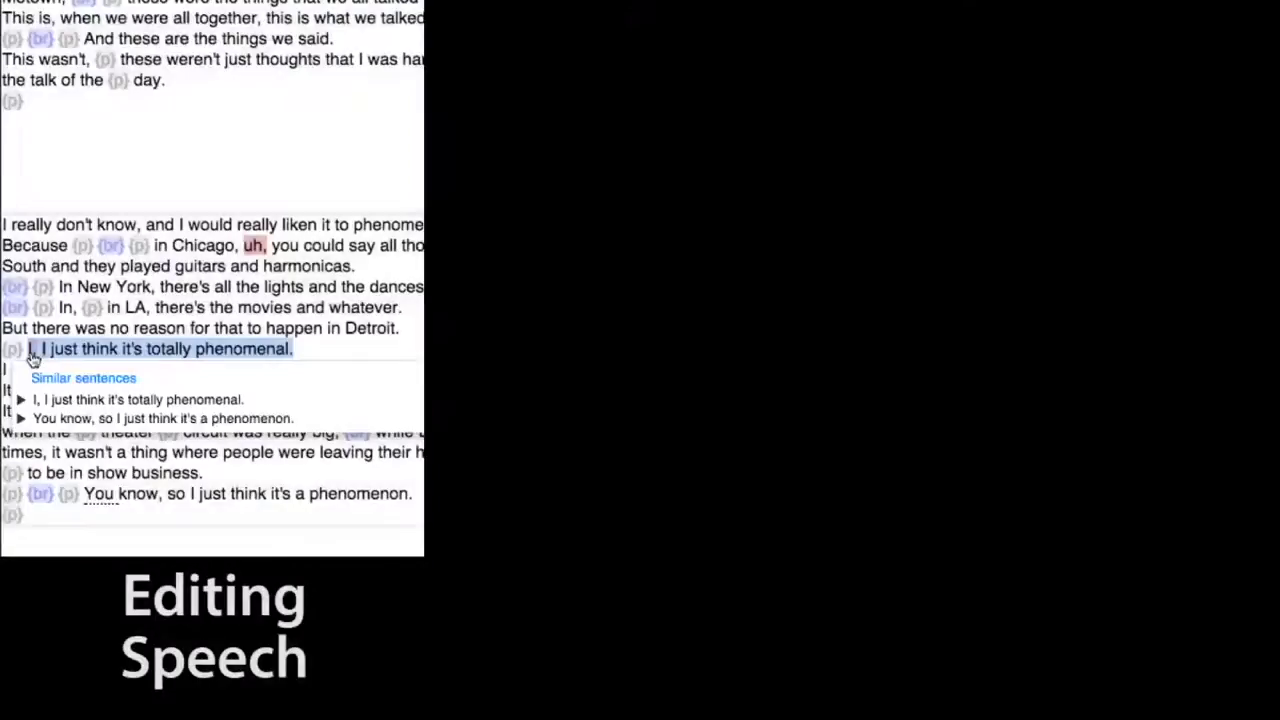
# Preview the first and second similar sentences listed for the 'totally phenomenal' line.
pyautogui.click(20, 399)
pyautogui.click(20, 418)
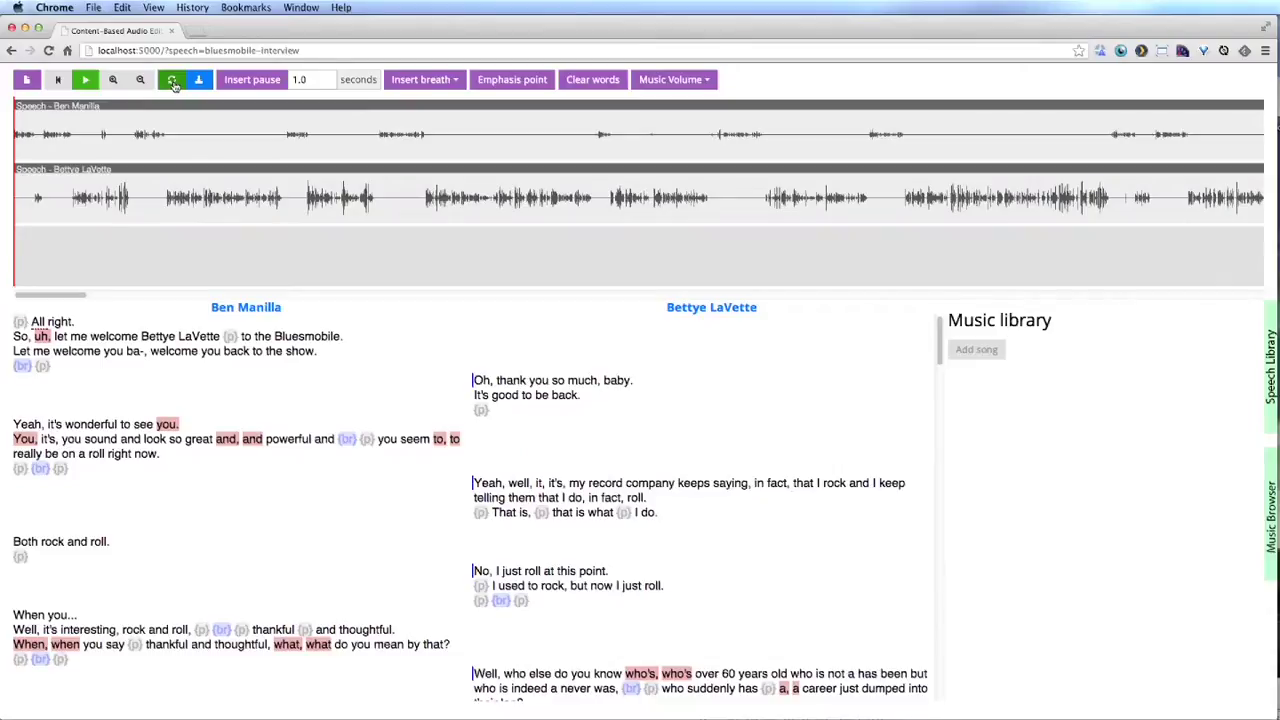
# Play the interview, then cut the guest's 'Well, who else…' answer and the host's merged question block.
pyautogui.press('space')
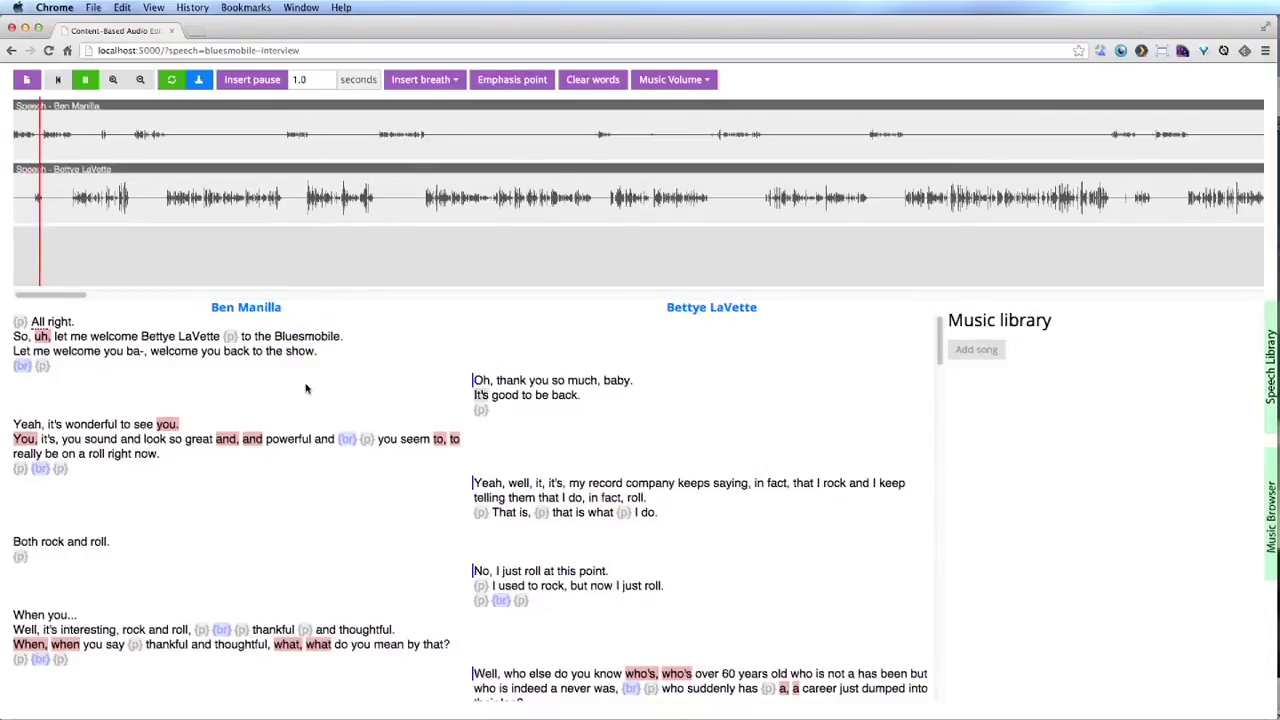
pyautogui.scroll(-4, 306, 389)
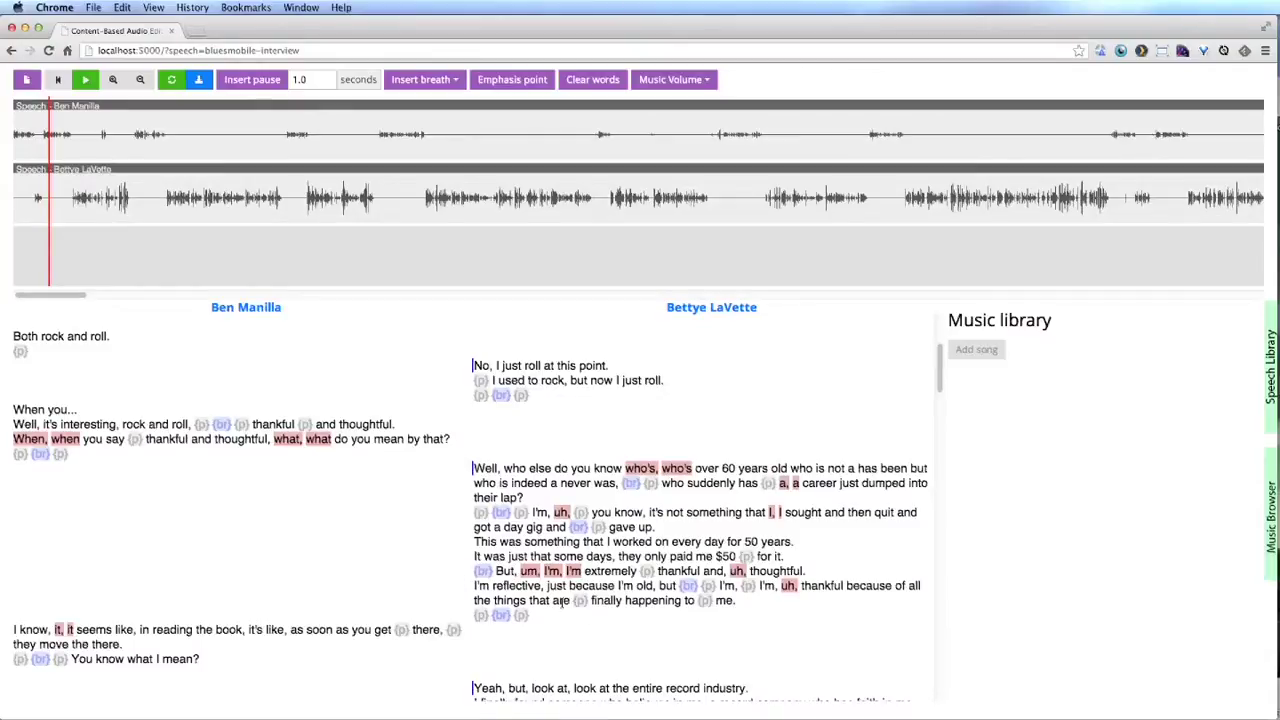
pyautogui.moveTo(540, 600); pyautogui.dragTo(530, 467)
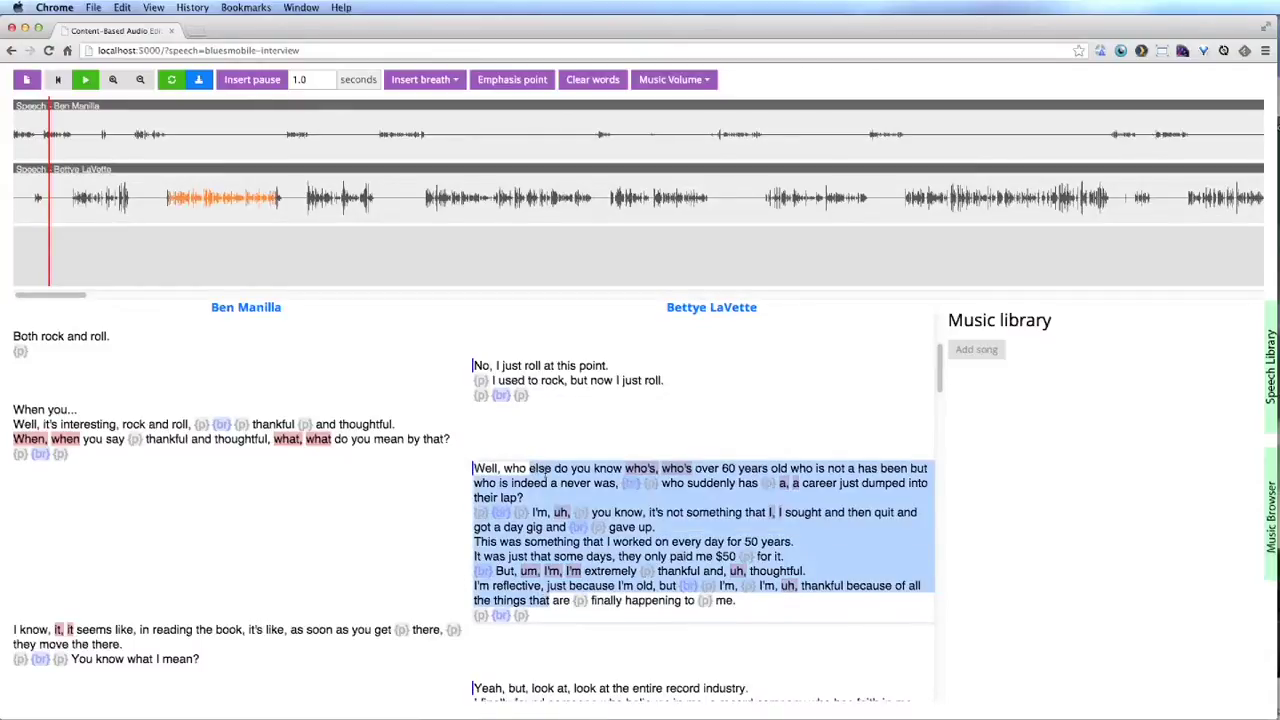
pyautogui.press('BackSpace')
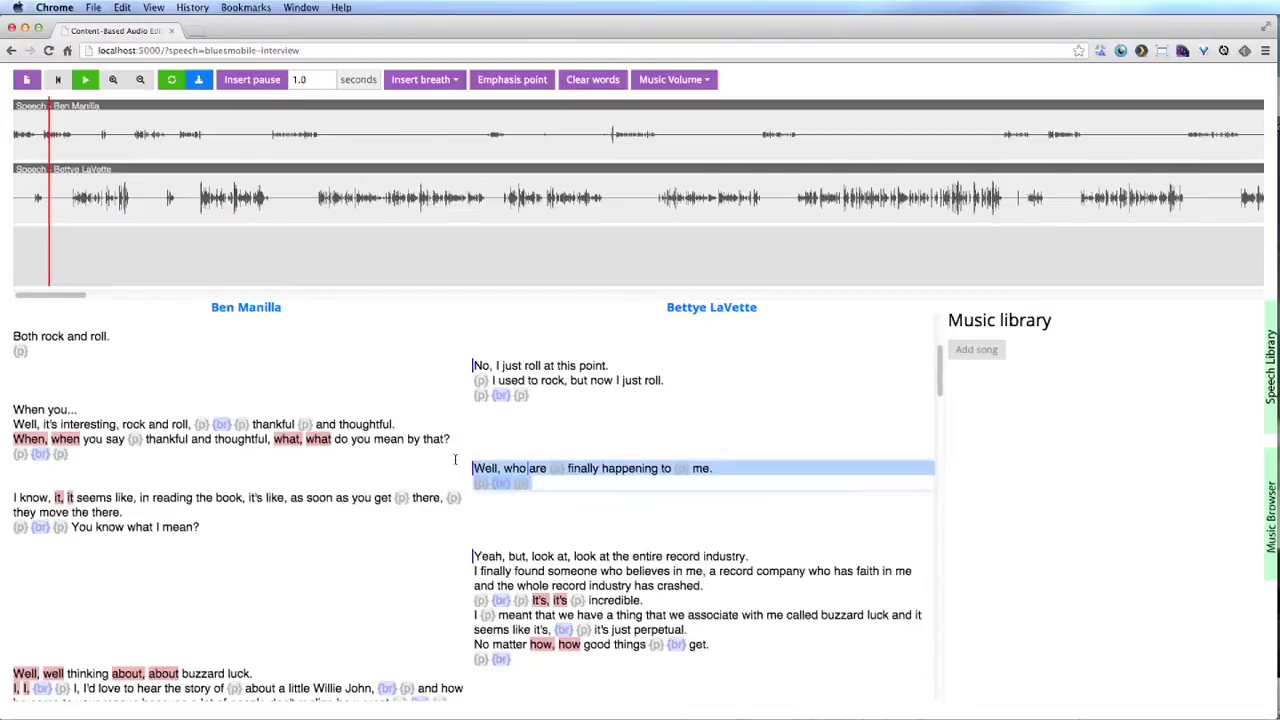
pyautogui.press('BackSpace')
pyautogui.click(322, 445)
pyautogui.press('BackSpace')
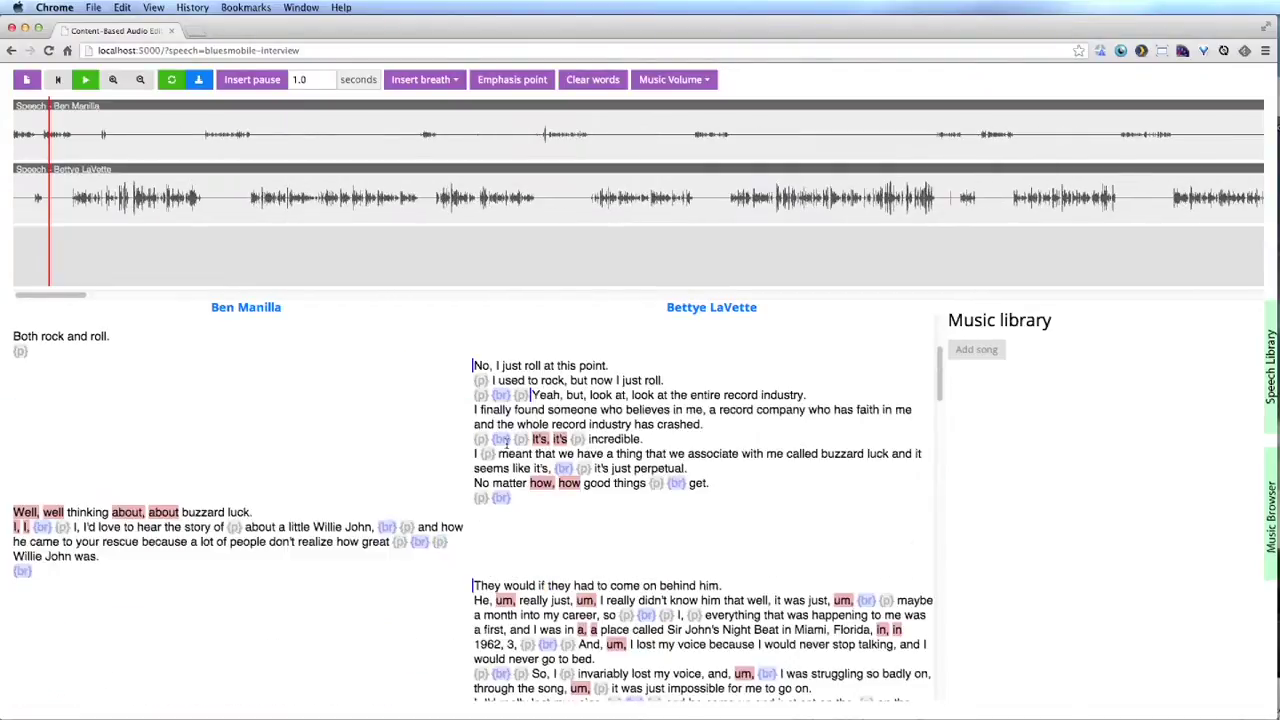
# Preview both takes, then swap in 'You know, so I just think it's a phenomenon.'.
pyautogui.scroll(-10, 520, 442)
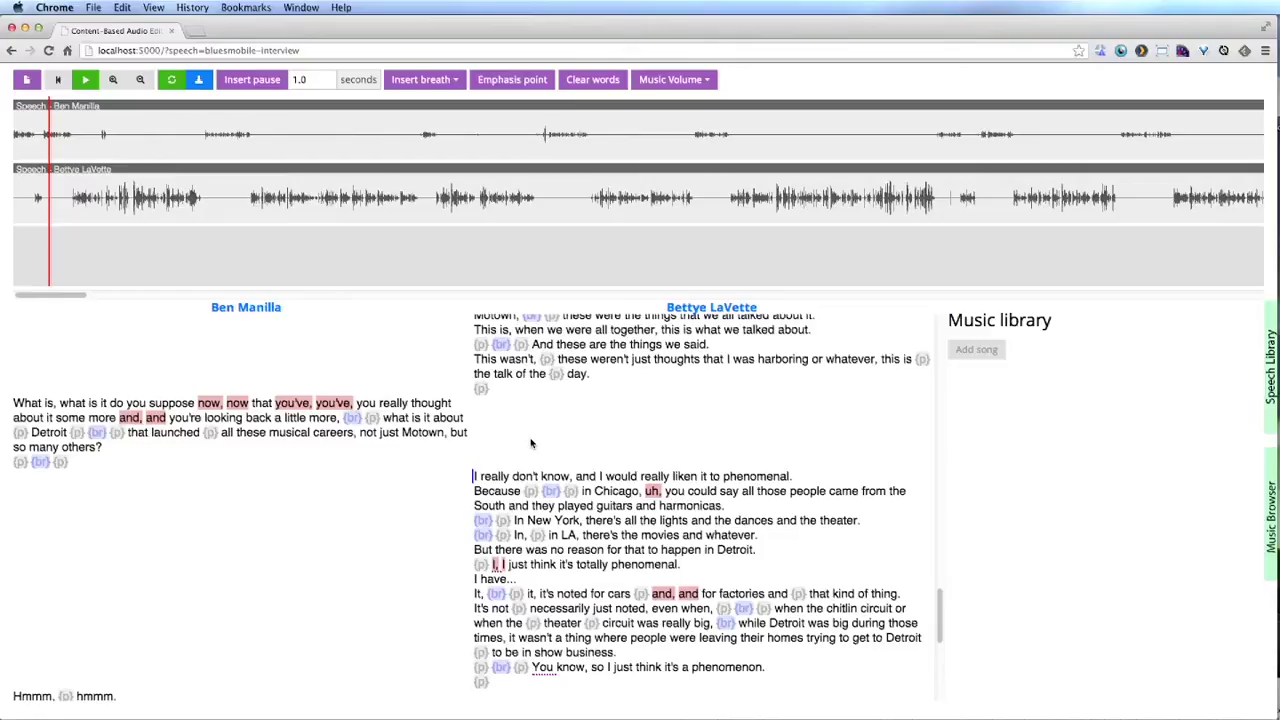
pyautogui.click(495, 569)
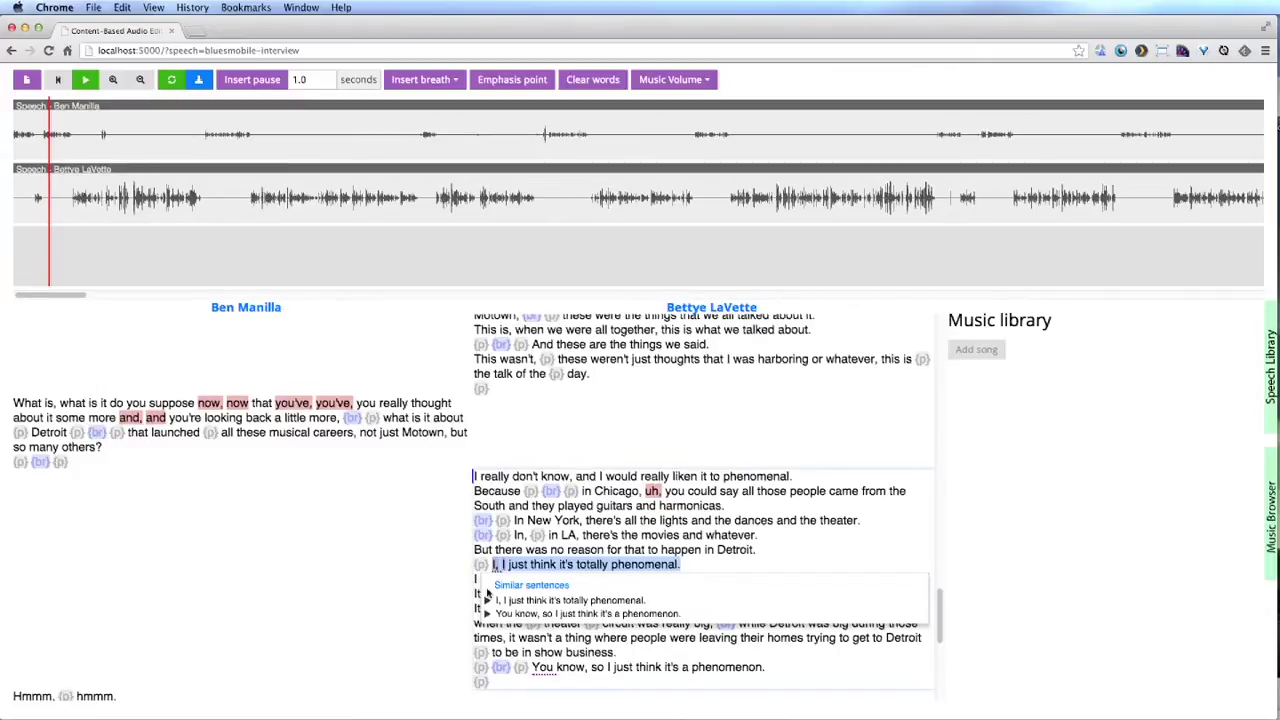
pyautogui.click(487, 601)
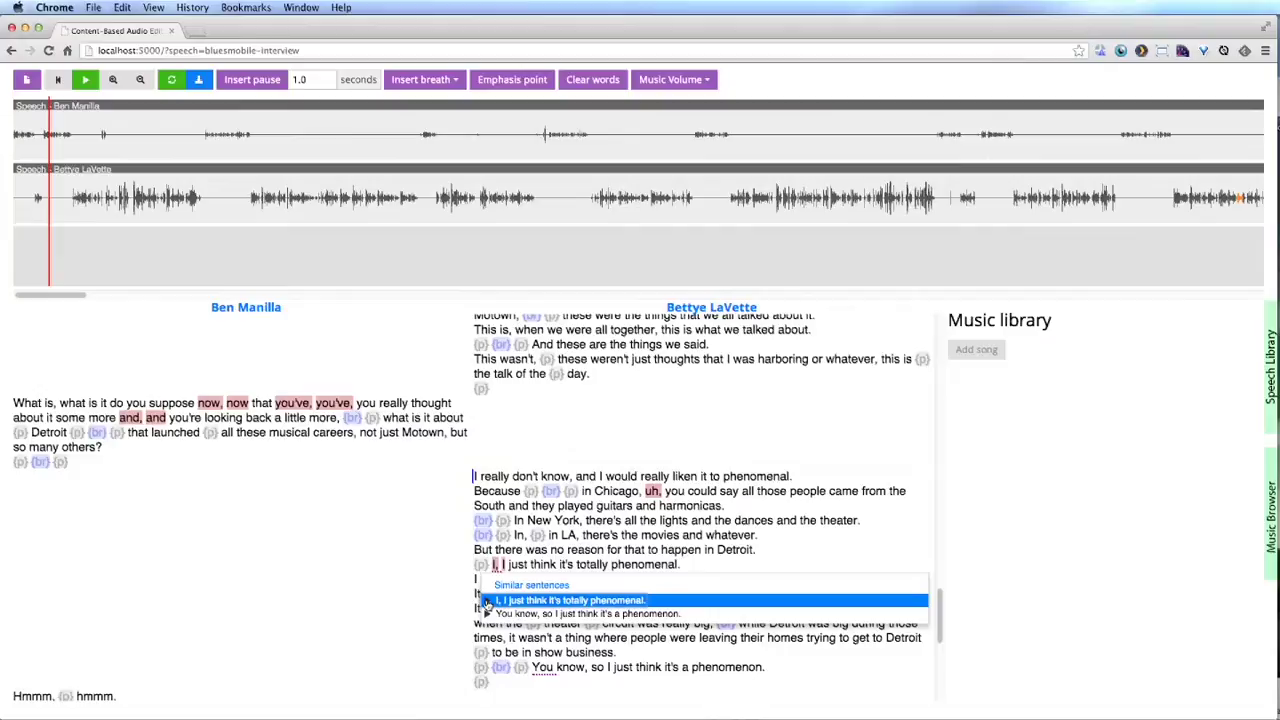
pyautogui.click(487, 613)
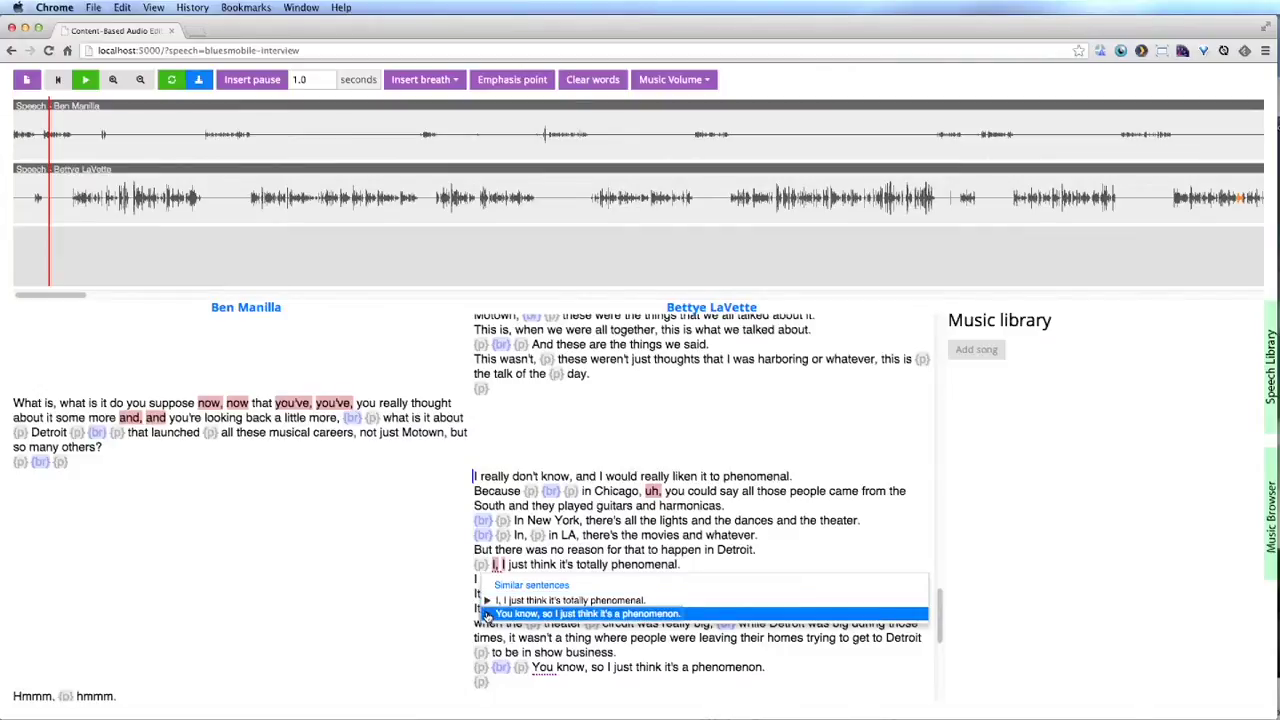
pyautogui.click(518, 616)
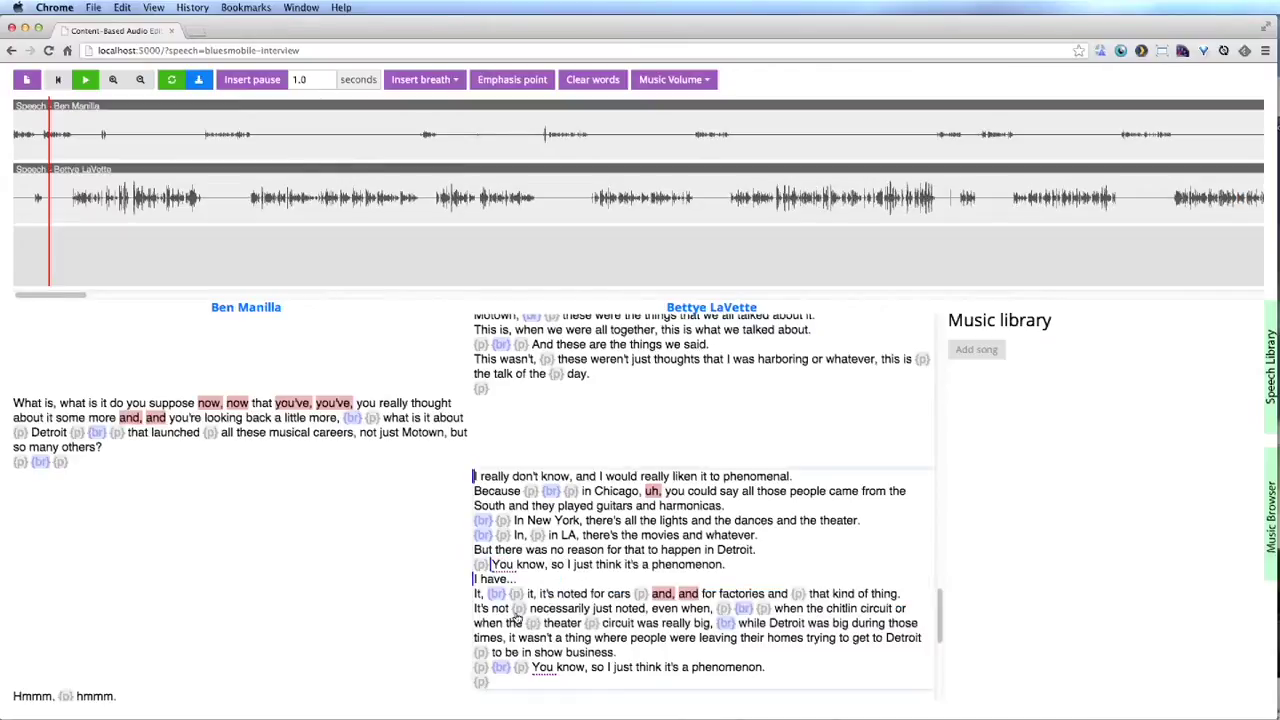
# Delete the repeated 'and,' from the guest's cars-and-factories line and play it back.
pyautogui.click(135, 230)
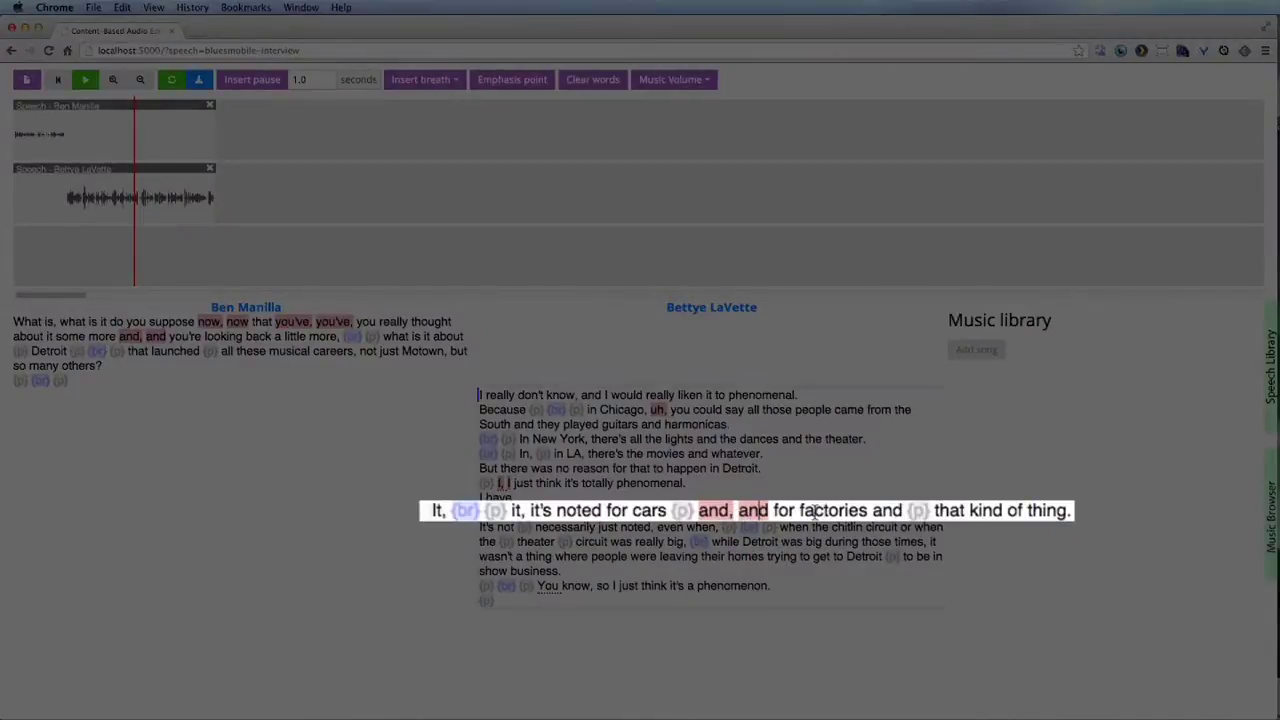
pyautogui.click(731, 510)
pyautogui.press('BackSpace')
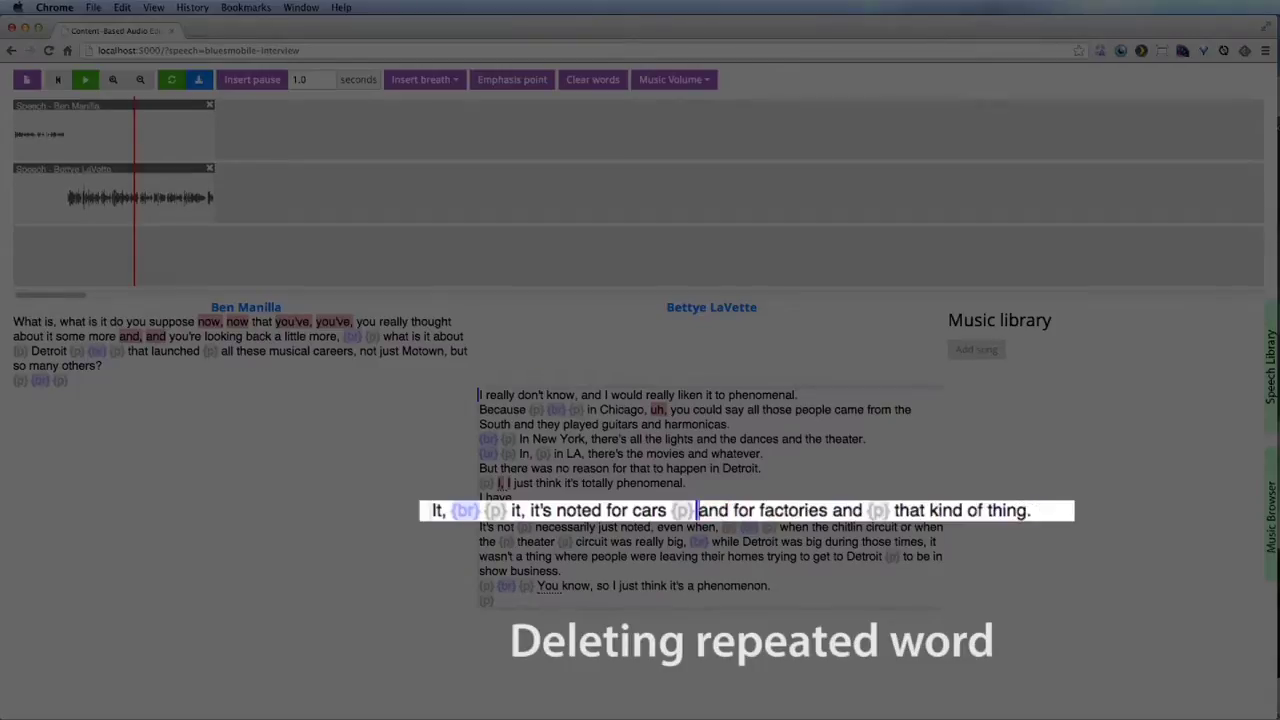
pyautogui.press('space')
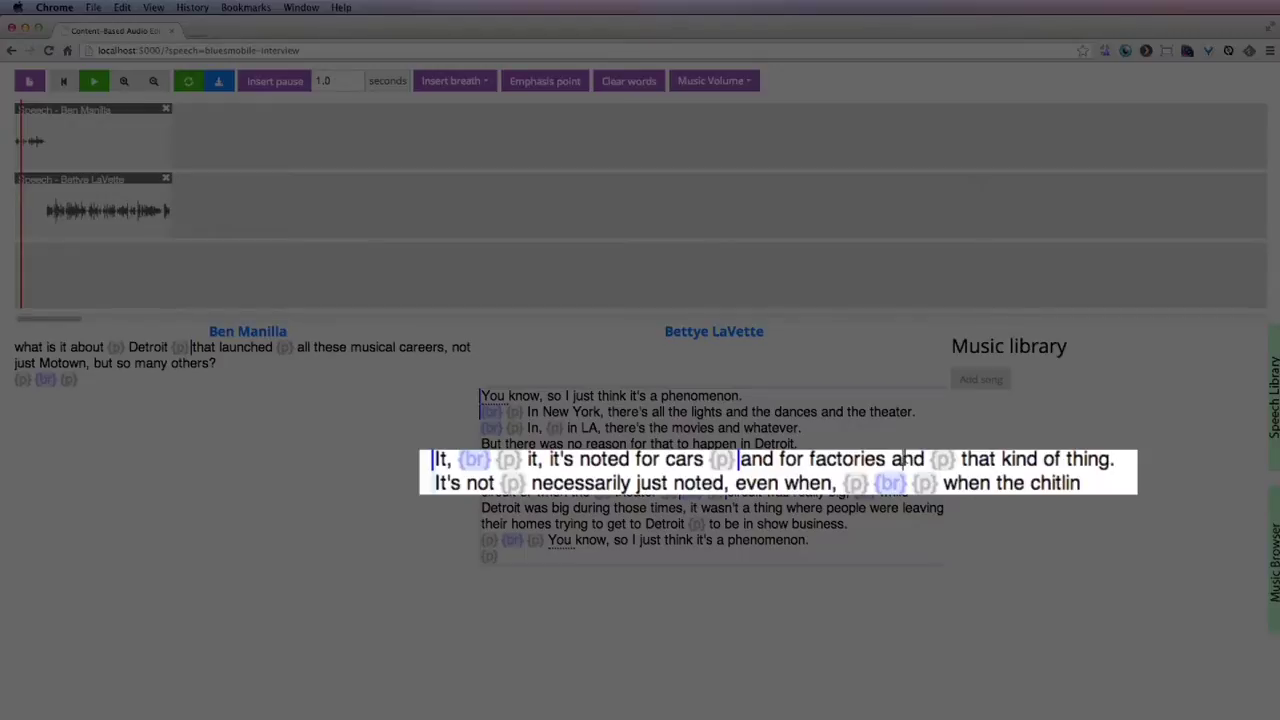
# Trim 'and that kind of thing', end the line with a period after 'factories', and replay it.
pyautogui.moveTo(893, 459); pyautogui.dragTo(1087, 459)
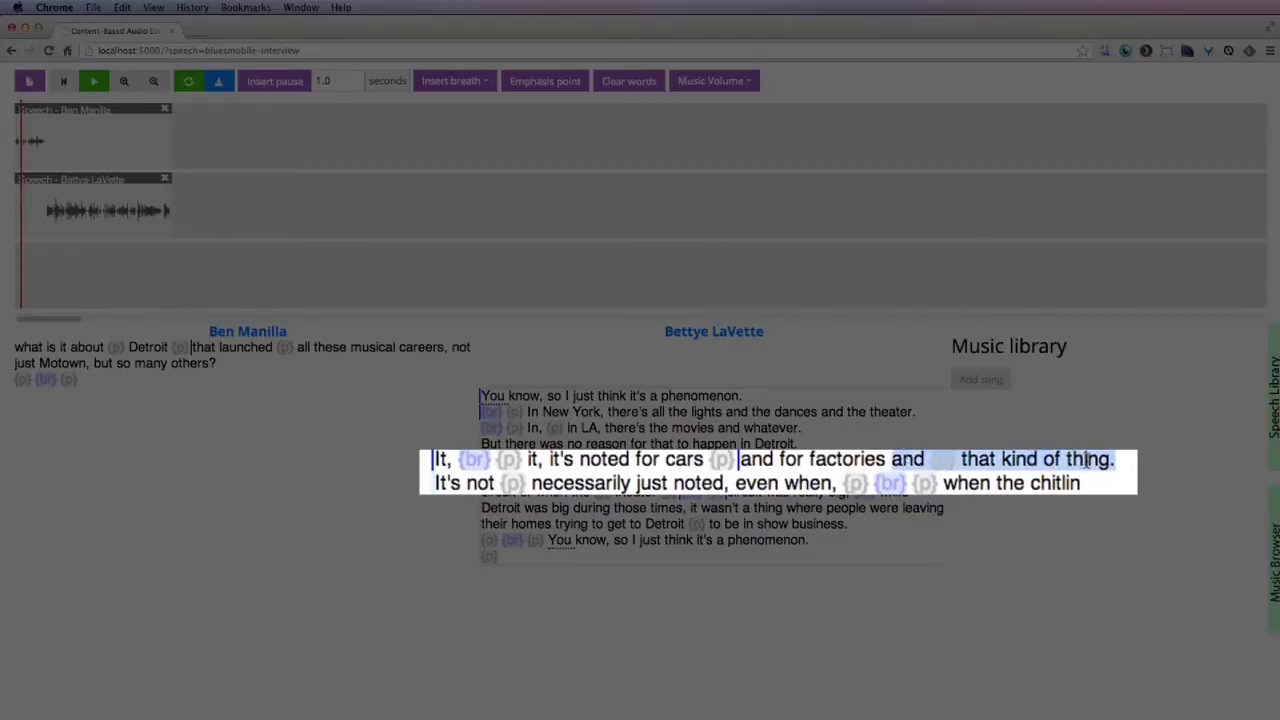
pyautogui.press('BackSpace')
pyautogui.press('space')
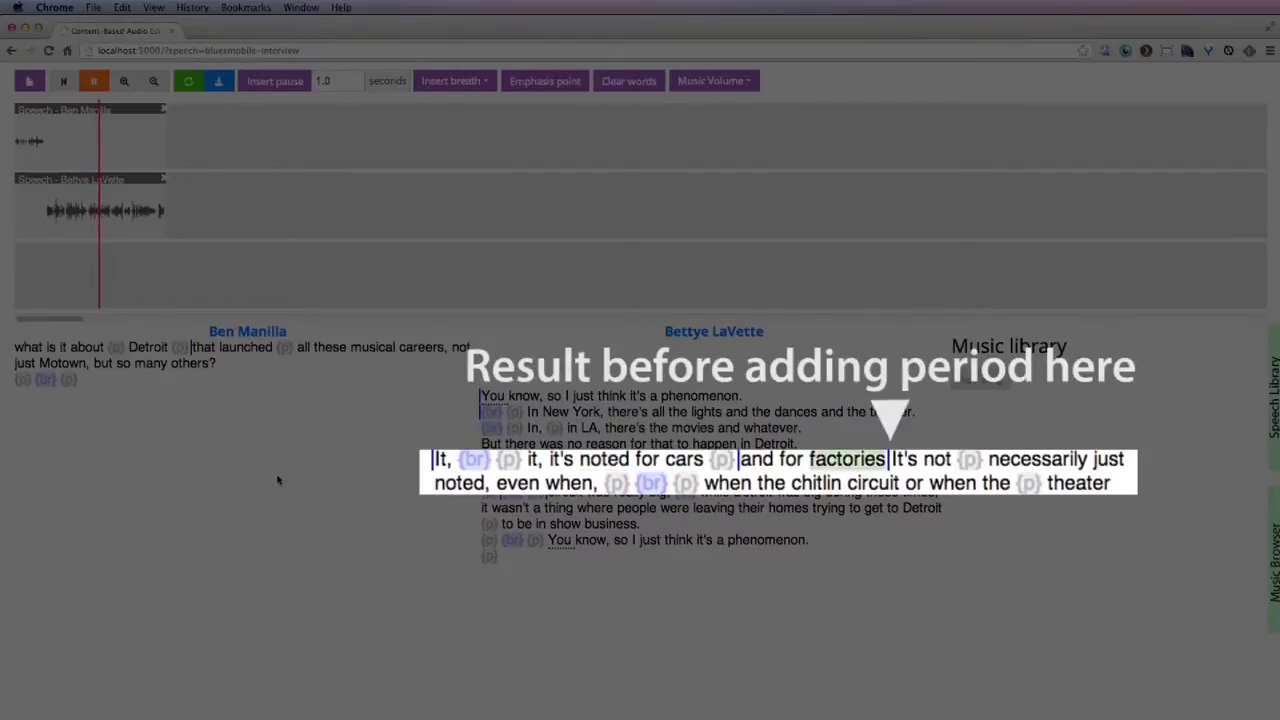
pyautogui.press('space')
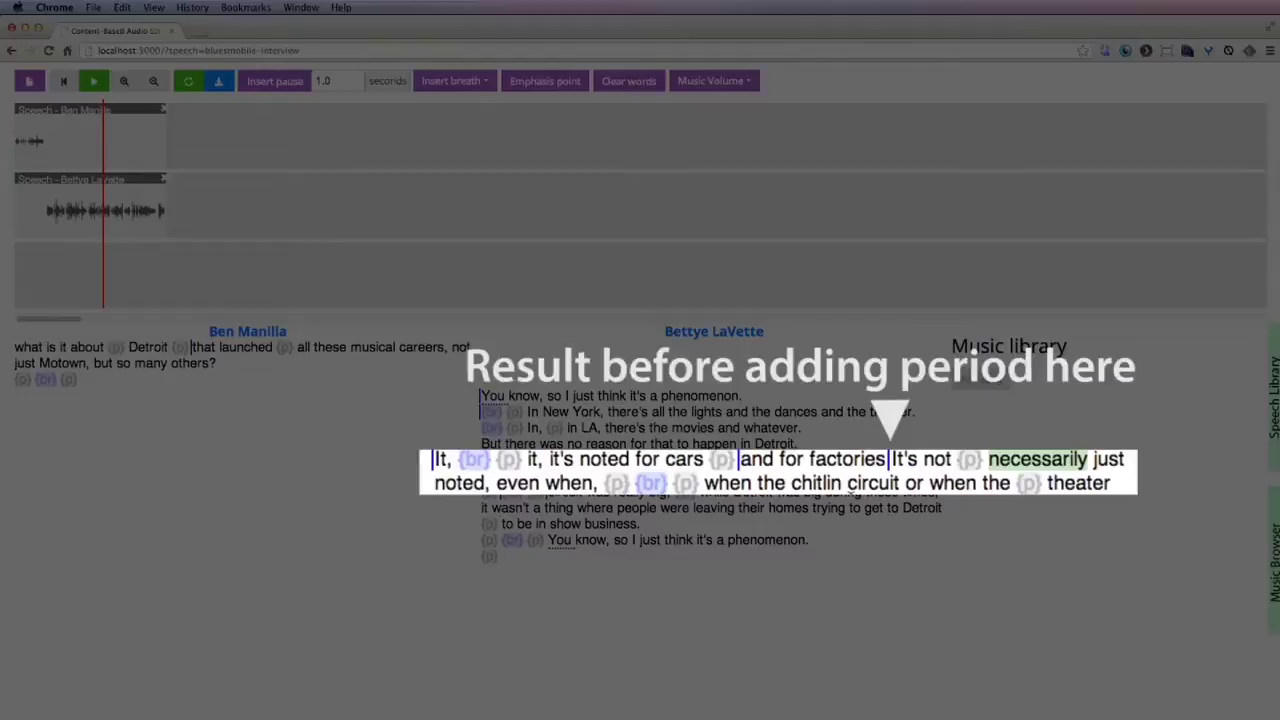
pyautogui.write('.')
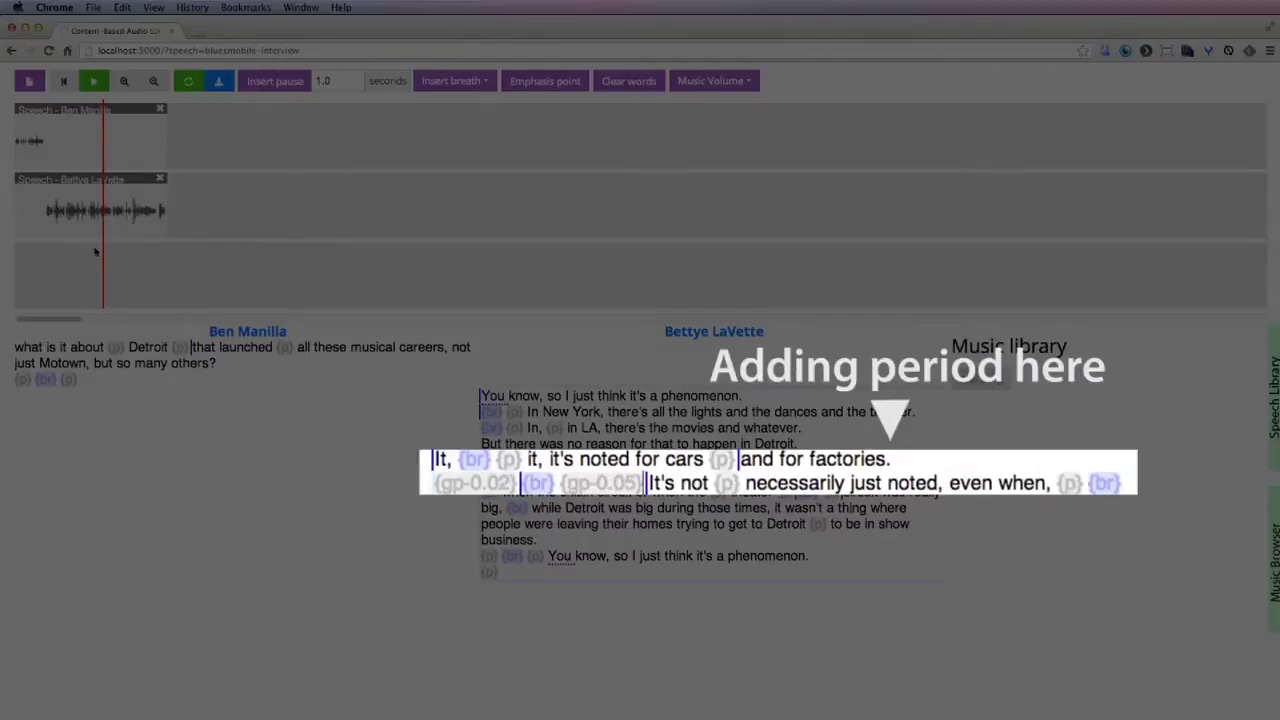
pyautogui.click(89, 255)
pyautogui.press('space')
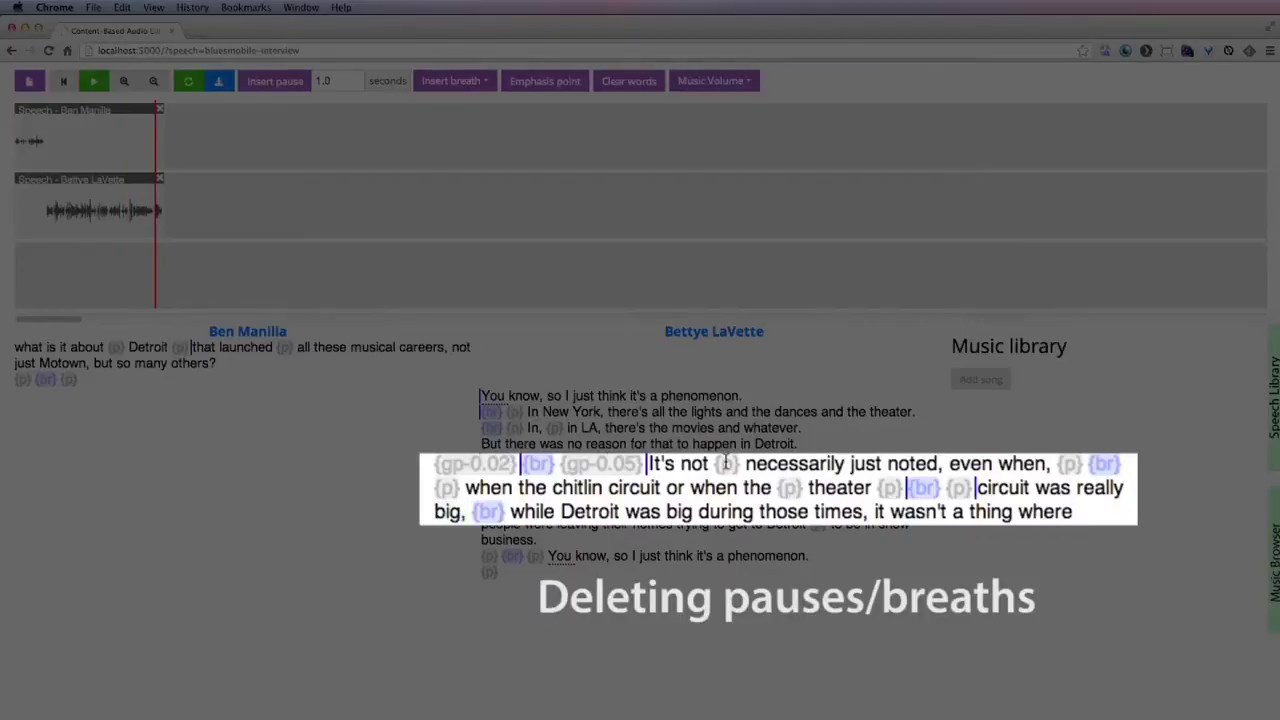
# Delete the pause and breath markers after 'It's not' and 'even when,' and before 'theater' and 'circuit'.
pyautogui.click(726, 463)
pyautogui.press('BackSpace')
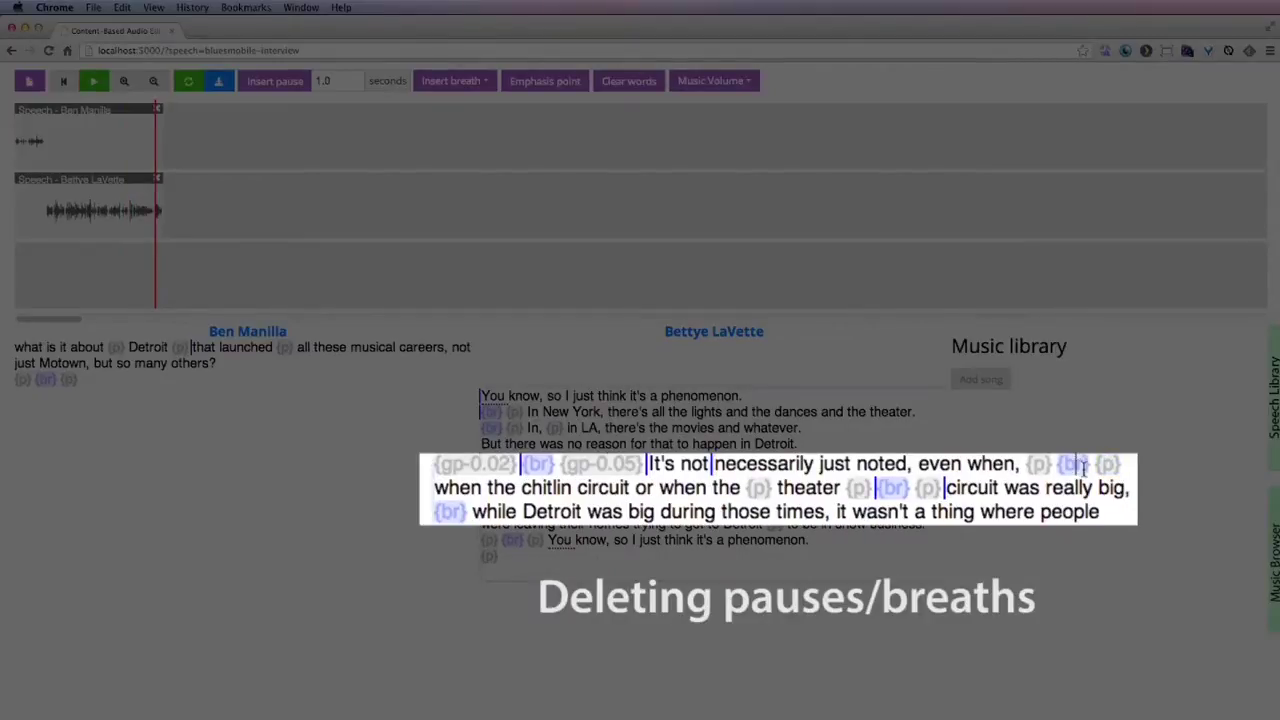
pyautogui.click(1083, 465)
pyautogui.press('BackSpace')
pyautogui.press('BackSpace')
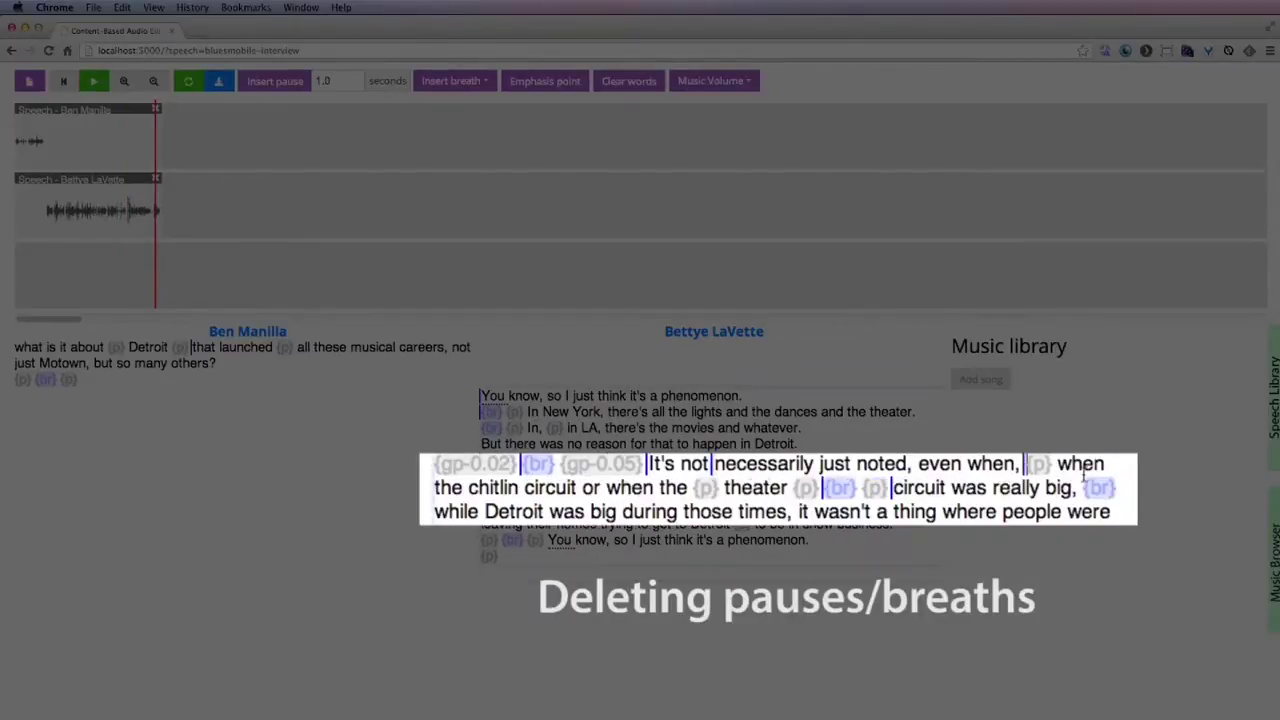
pyautogui.click(712, 490)
pyautogui.press('BackSpace')
pyautogui.click(890, 488)
pyautogui.press('BackSpace')
pyautogui.press('BackSpace')
pyautogui.press('BackSpace')
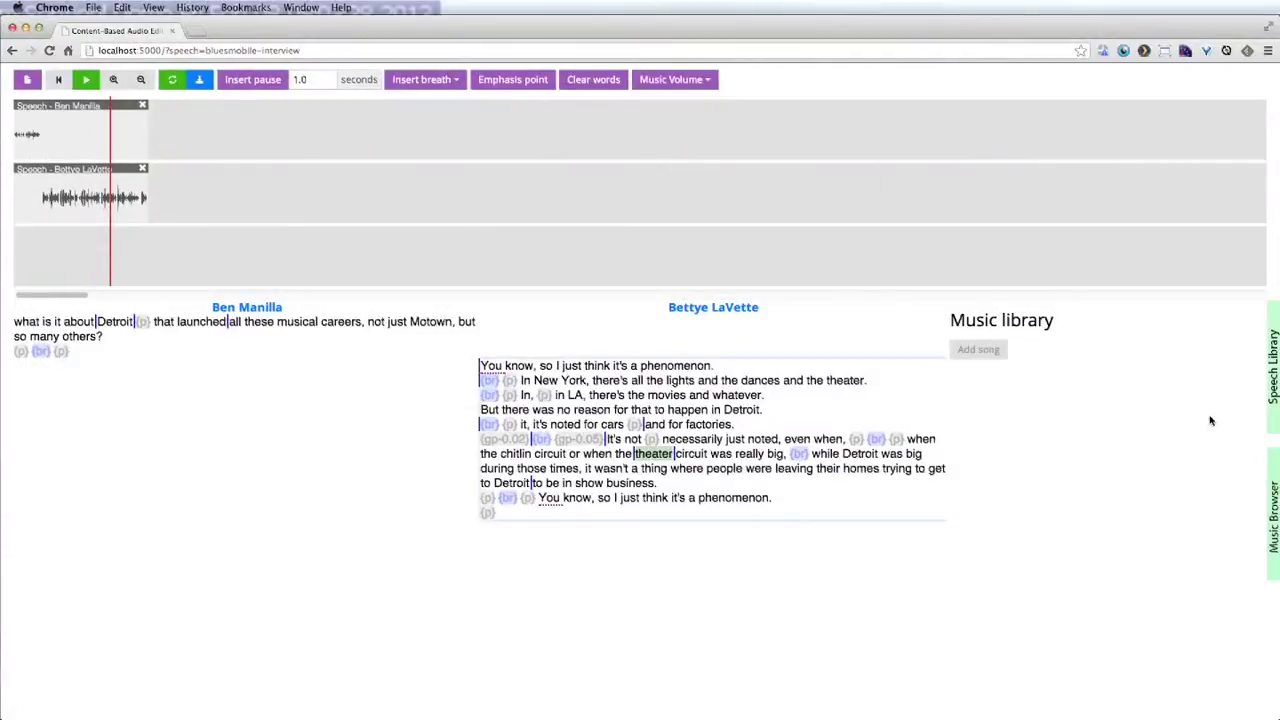
# In the Music Browser, sort by Artist descending, filter to the Sad emotion, and play Japura River.
pyautogui.click(1272, 514)
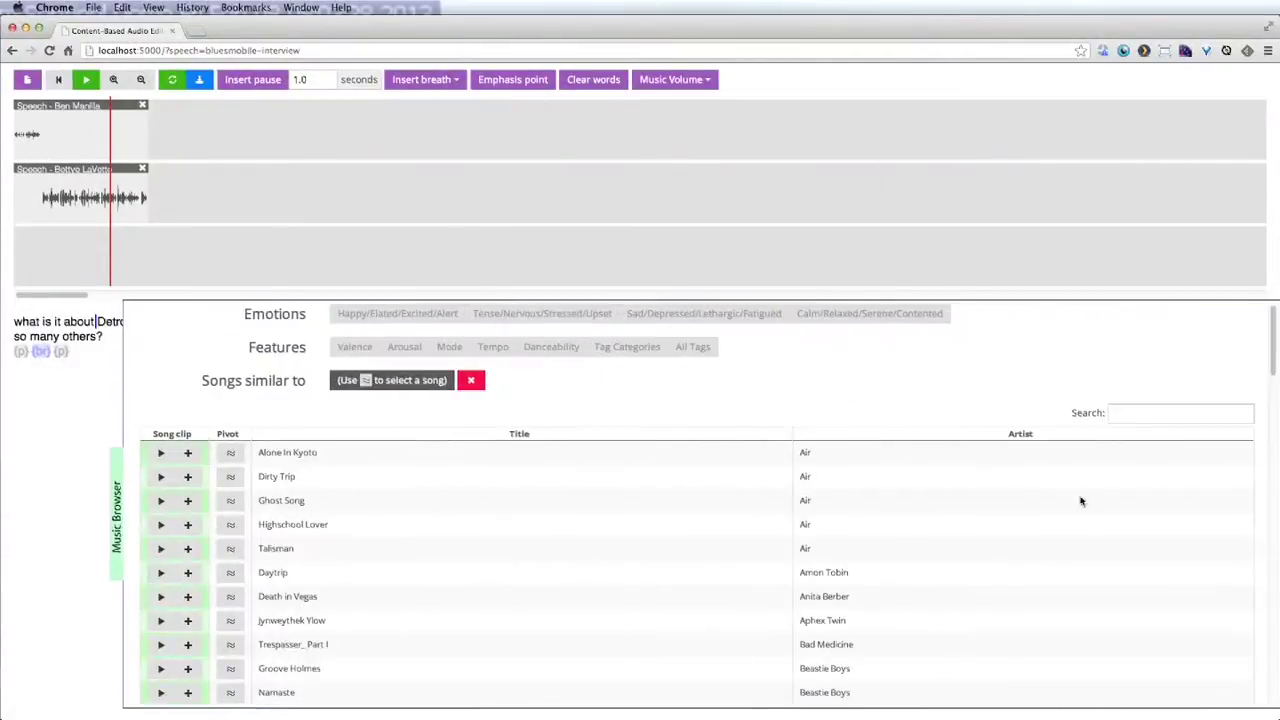
pyautogui.click(853, 436)
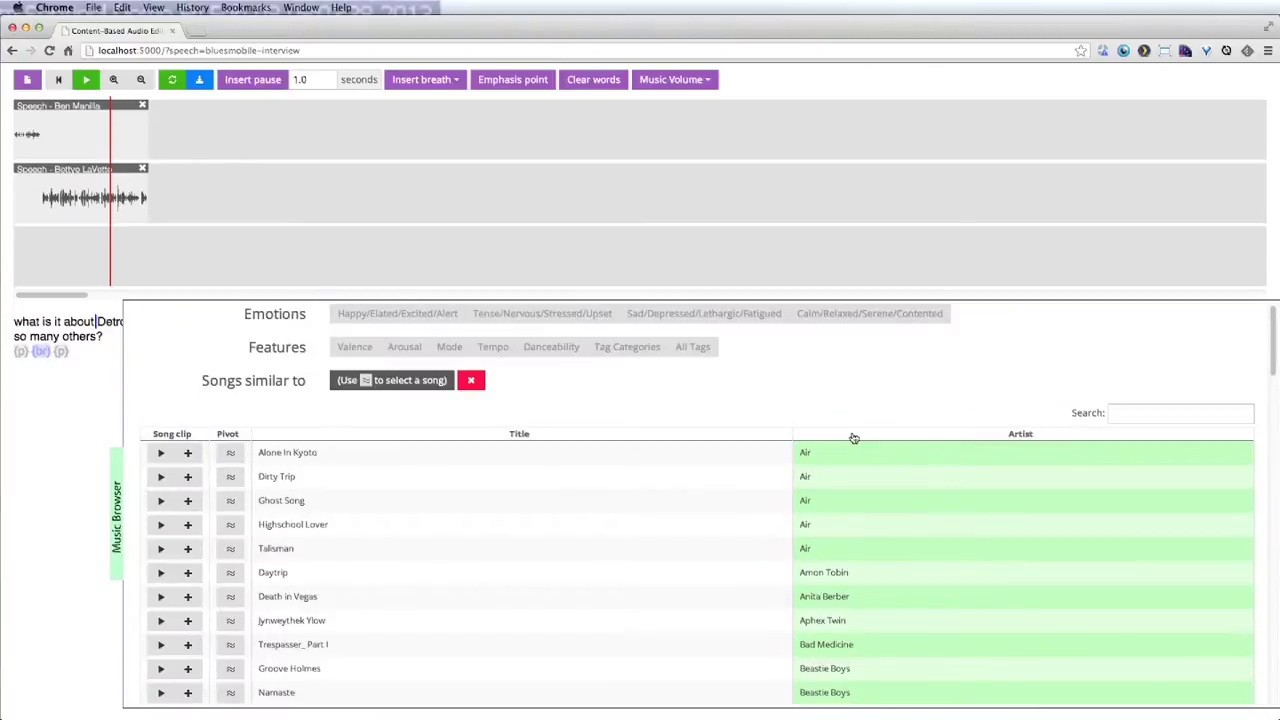
pyautogui.click(853, 437)
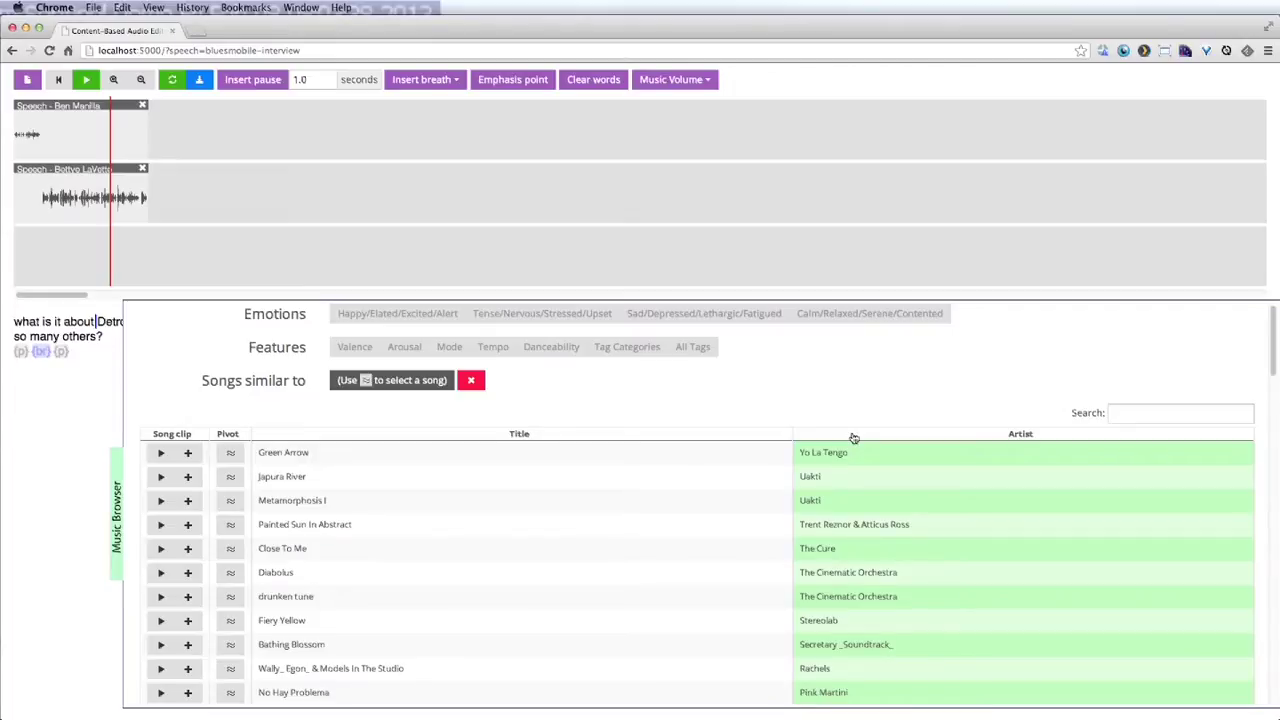
pyautogui.click(695, 320)
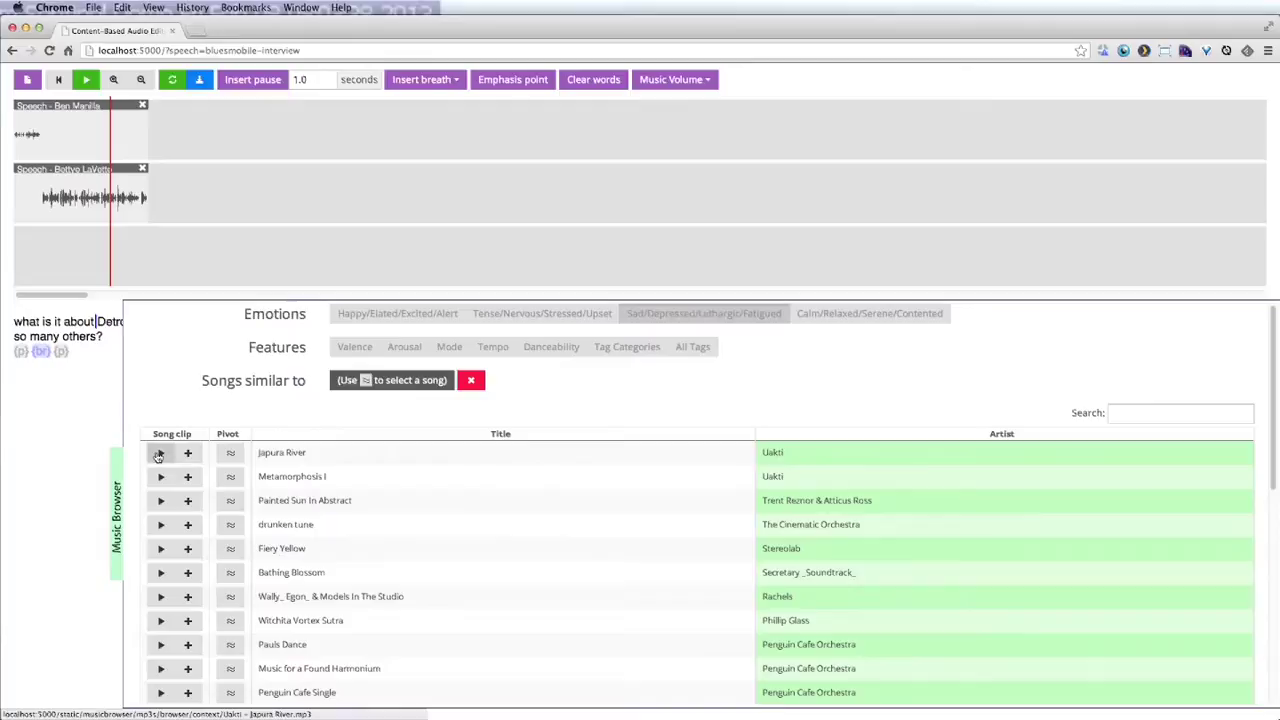
pyautogui.click(158, 455)
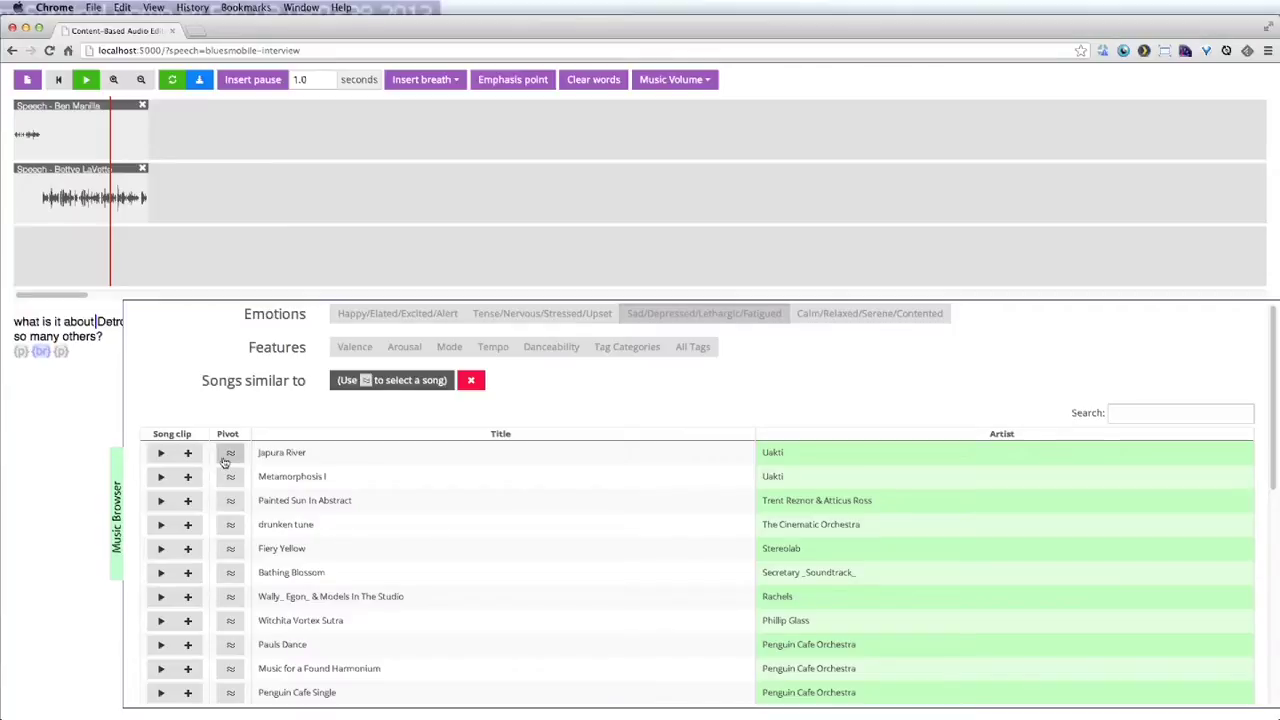
# List songs similar to Japura River and replay it, then clear that filter and sort by Tempo.
pyautogui.click(229, 456)
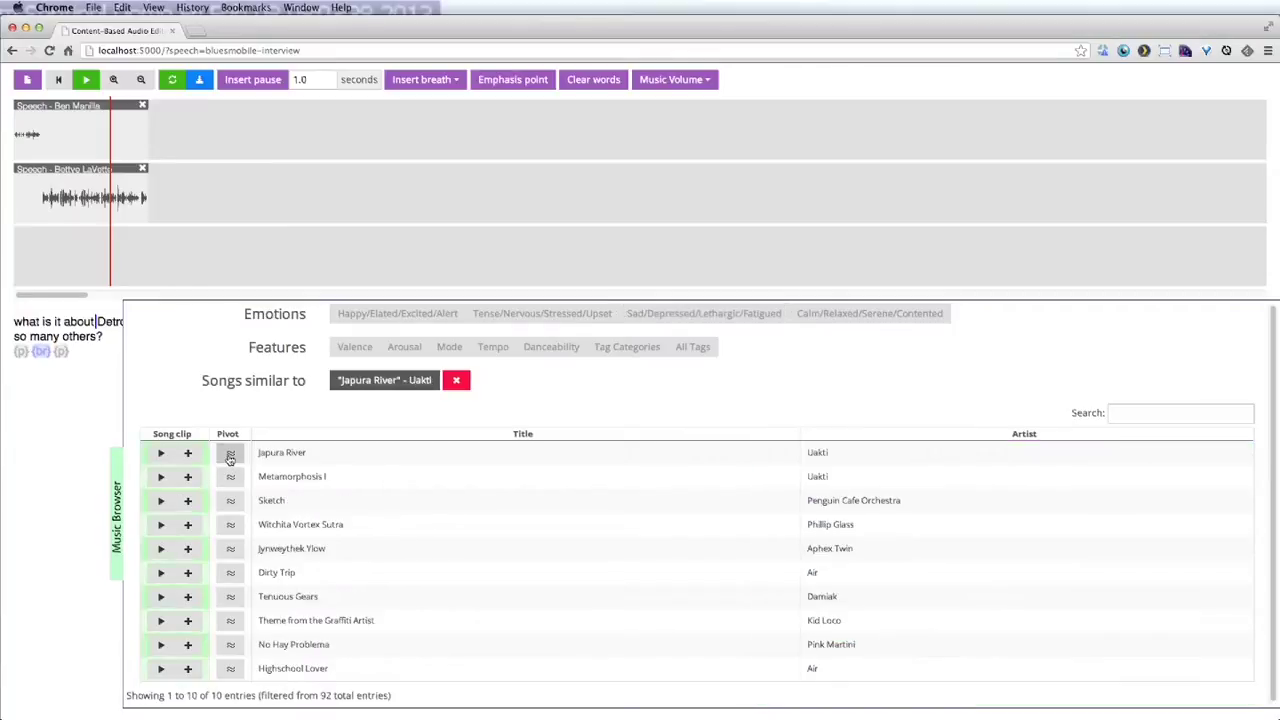
pyautogui.click(155, 457)
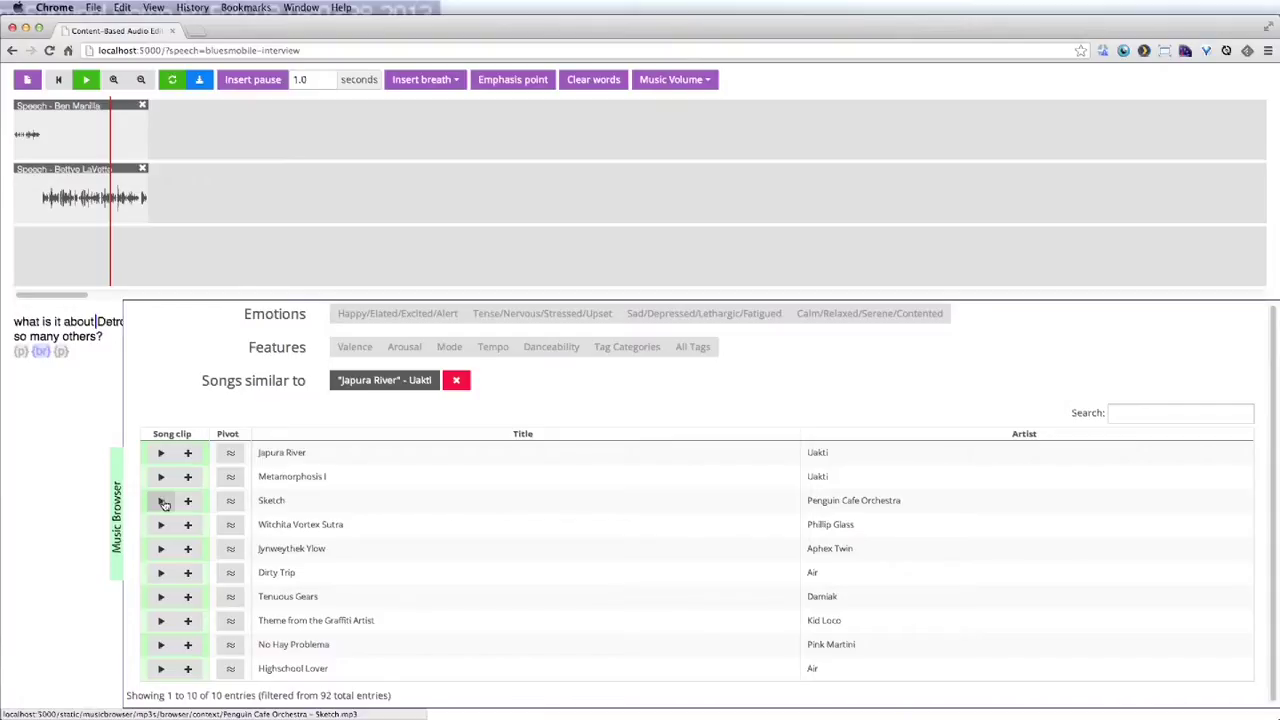
pyautogui.click(457, 382)
pyautogui.click(492, 346)
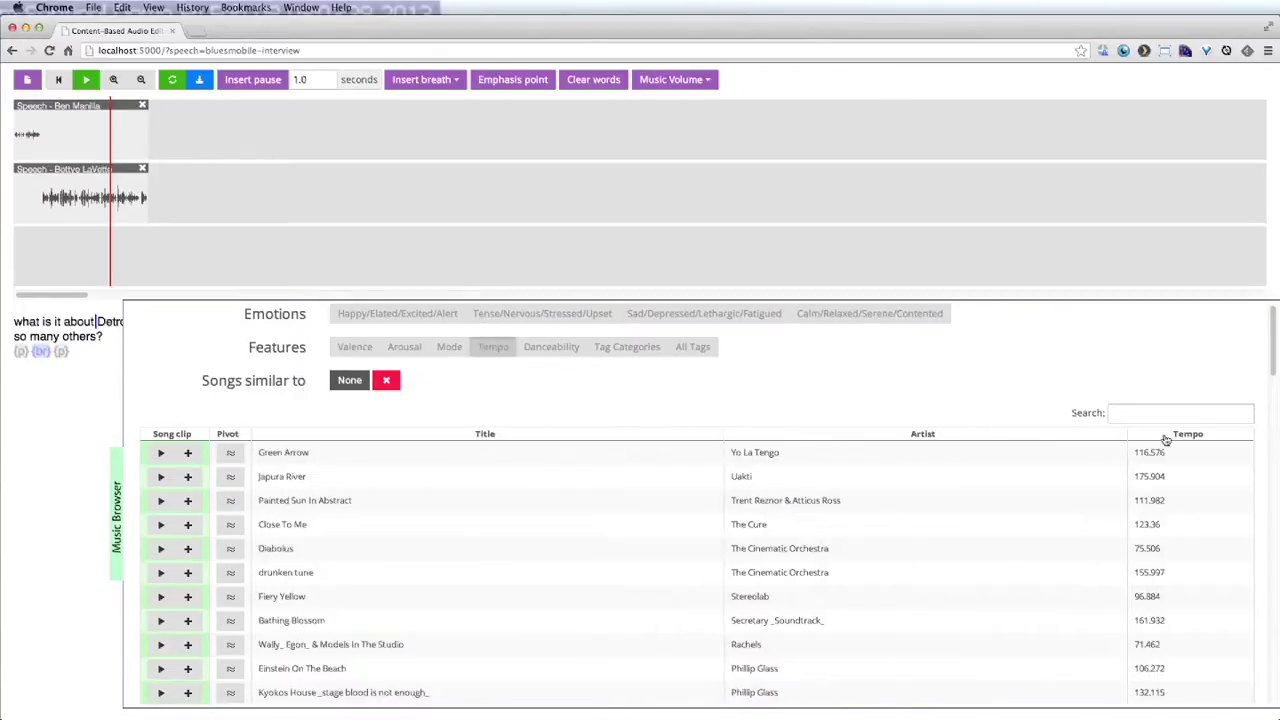
pyautogui.click(1165, 438)
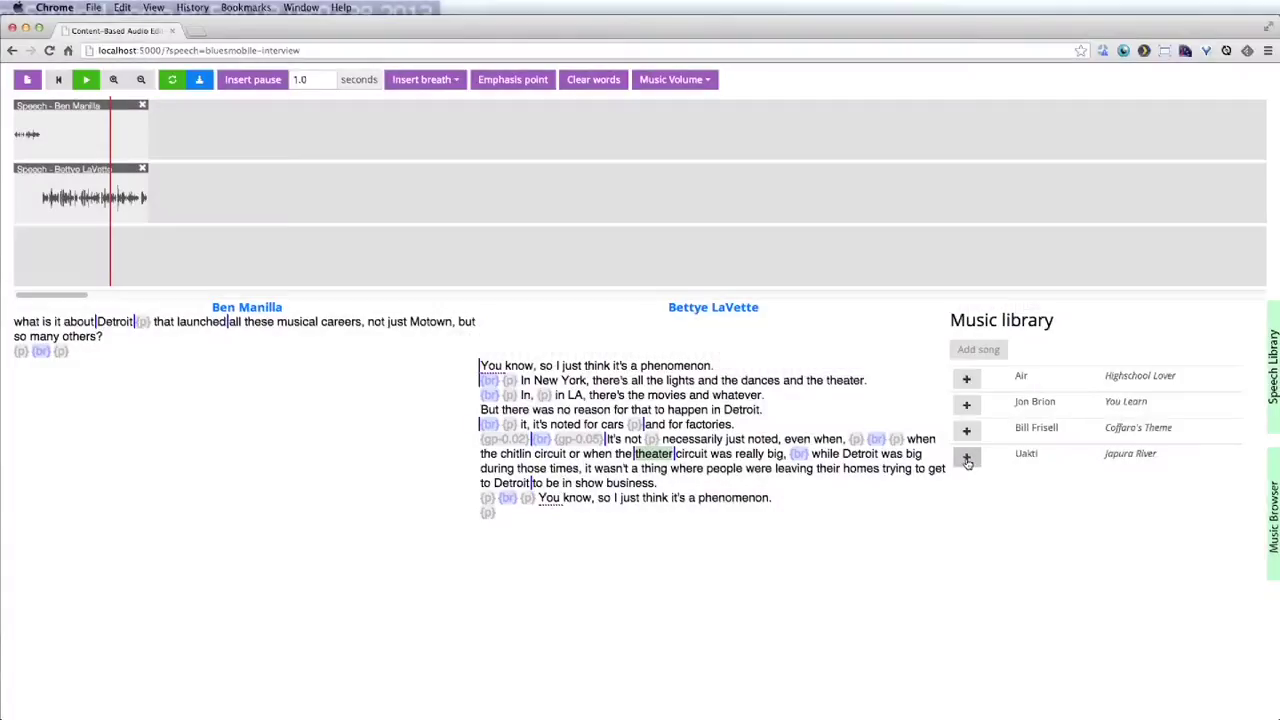
# Add Uakti's Japura River as a music track, move and trim the clip, then play from the start.
pyautogui.click(965, 458)
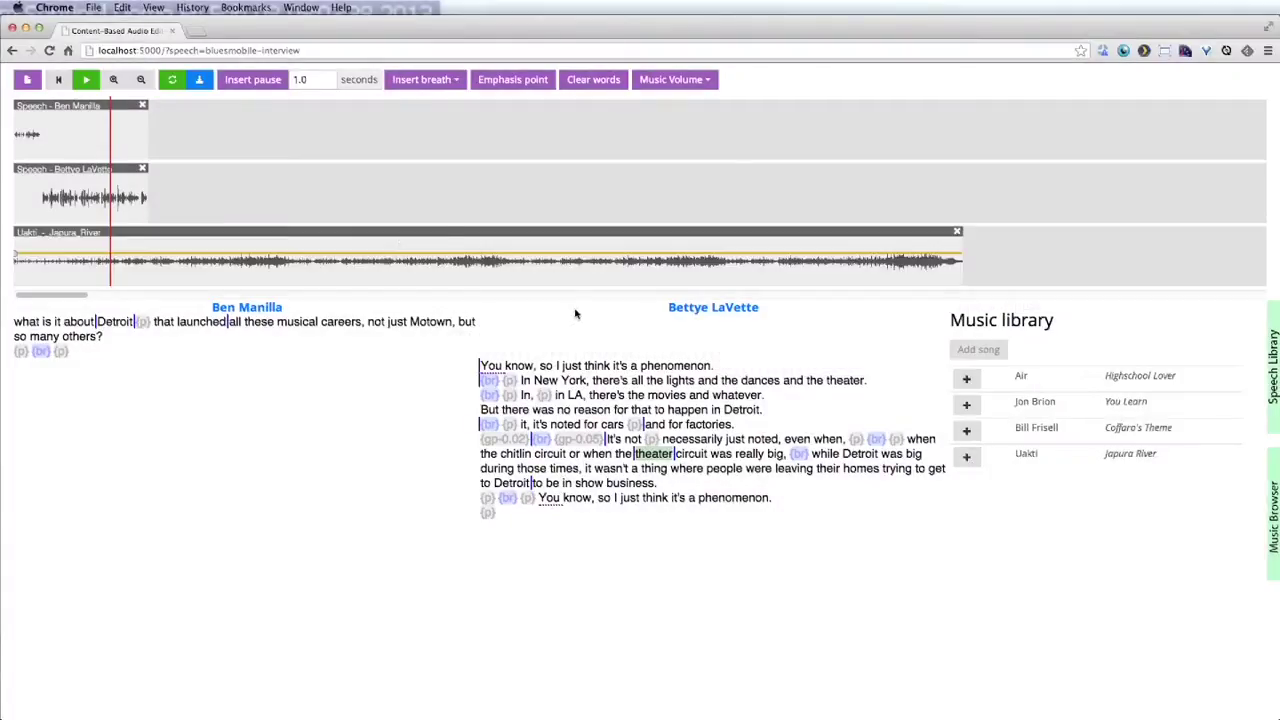
pyautogui.moveTo(385, 238); pyautogui.dragTo(811, 235)
pyautogui.moveTo(1104, 283); pyautogui.dragTo(40, 232)
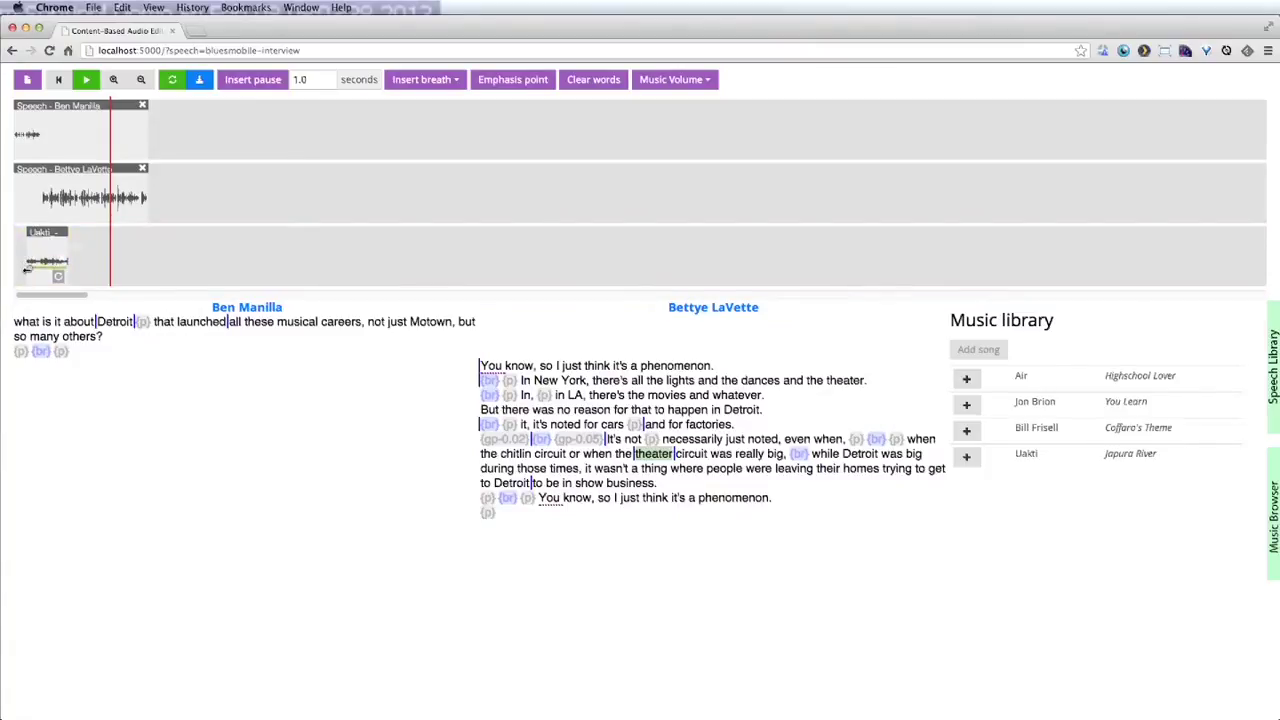
pyautogui.click(26, 207)
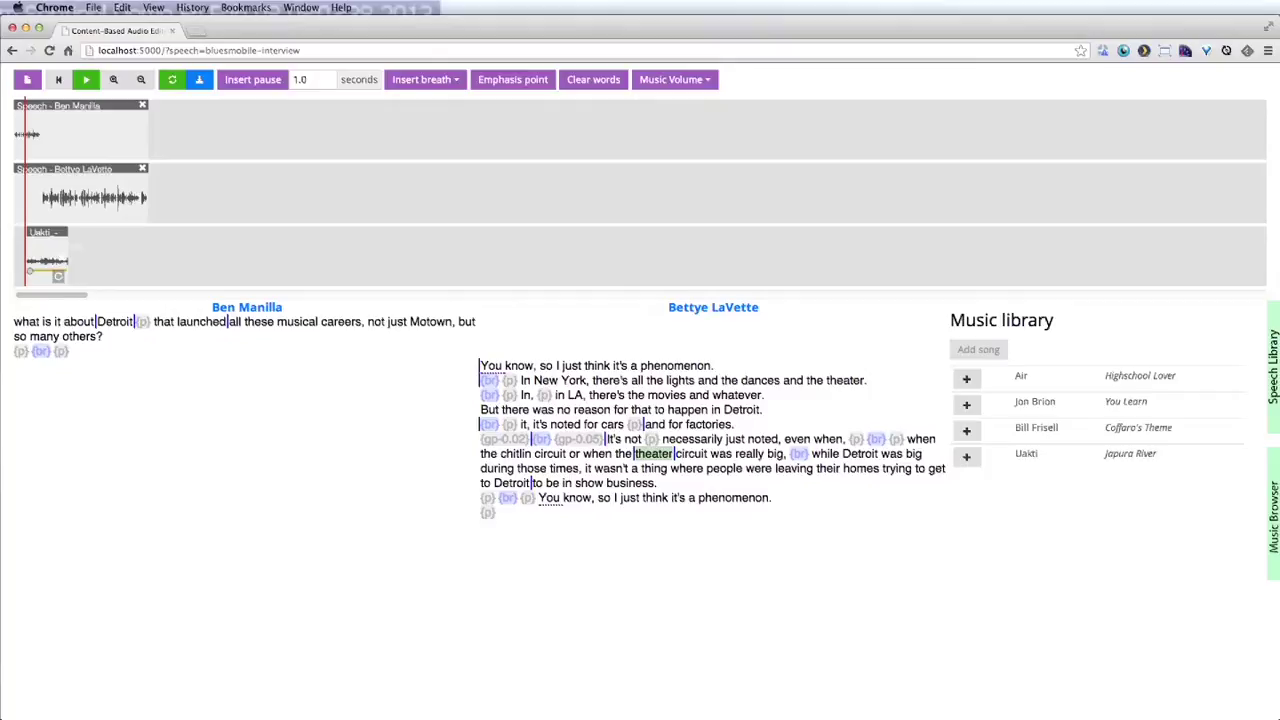
pyautogui.press('space')
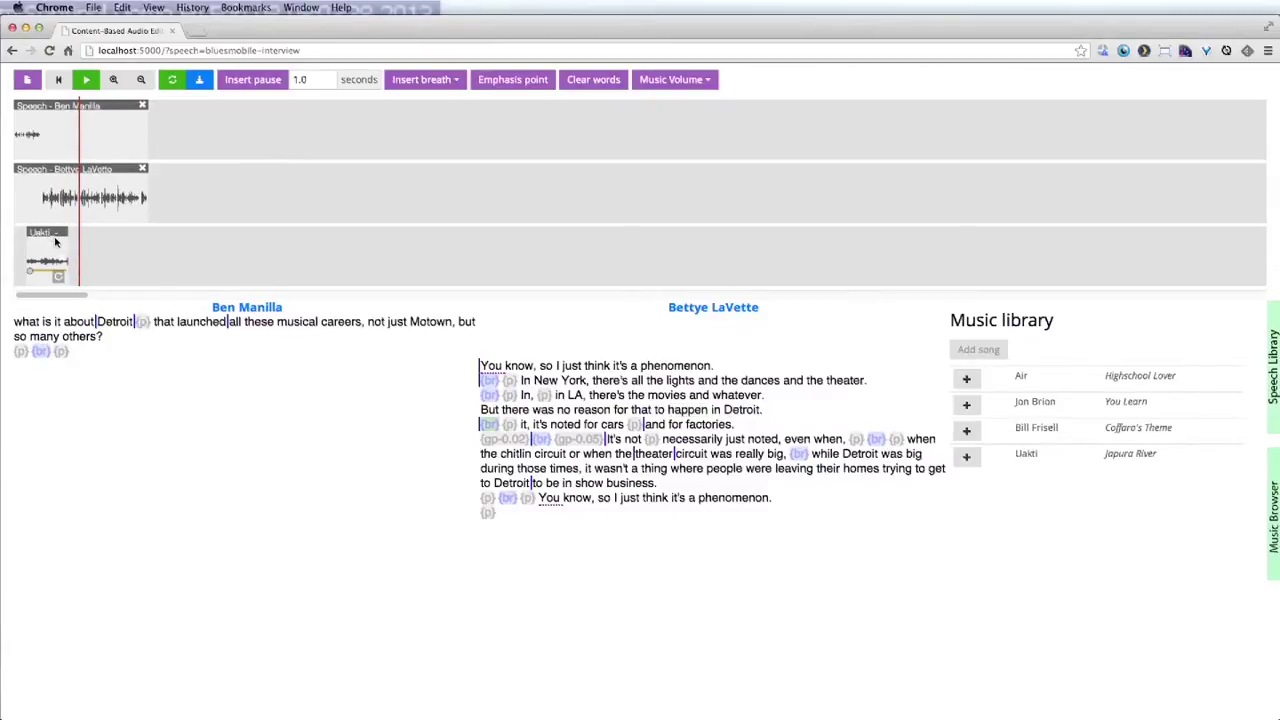
# Lengthen the Japura River clip, add a volume point to dip it, and replay the mix from the start.
pyautogui.moveTo(60, 278); pyautogui.dragTo(127, 274)
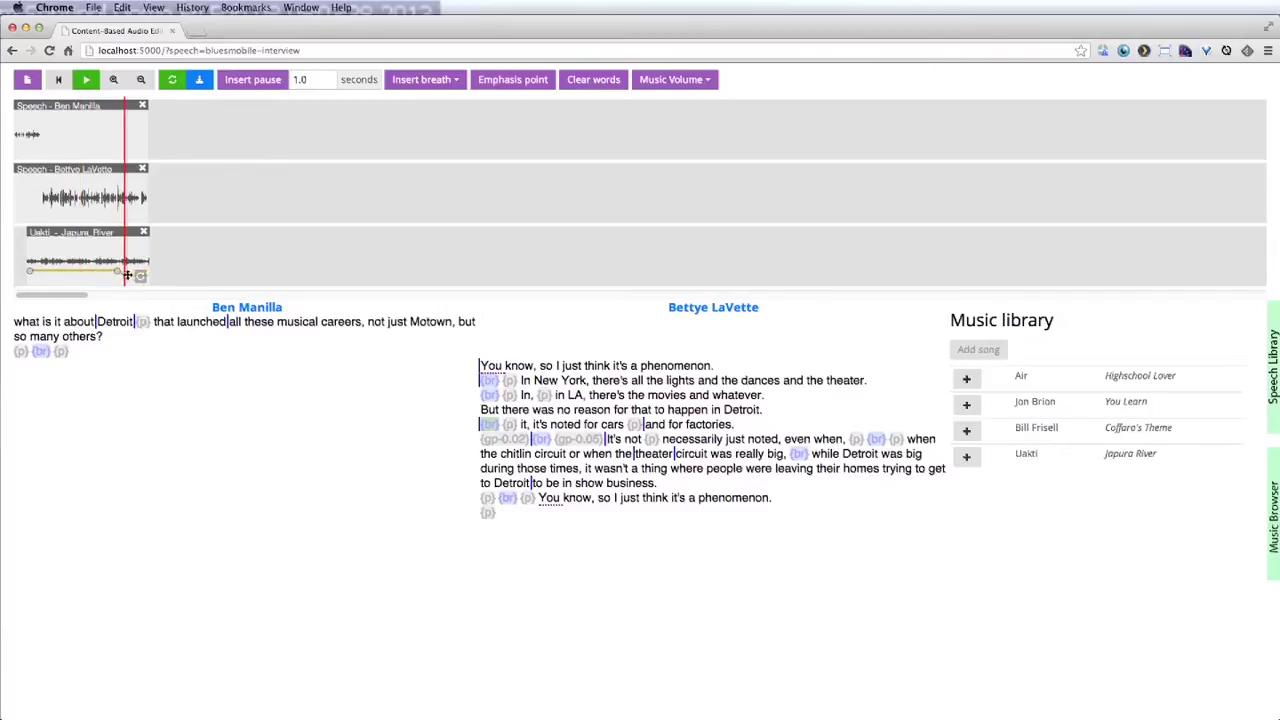
pyautogui.click(55, 269)
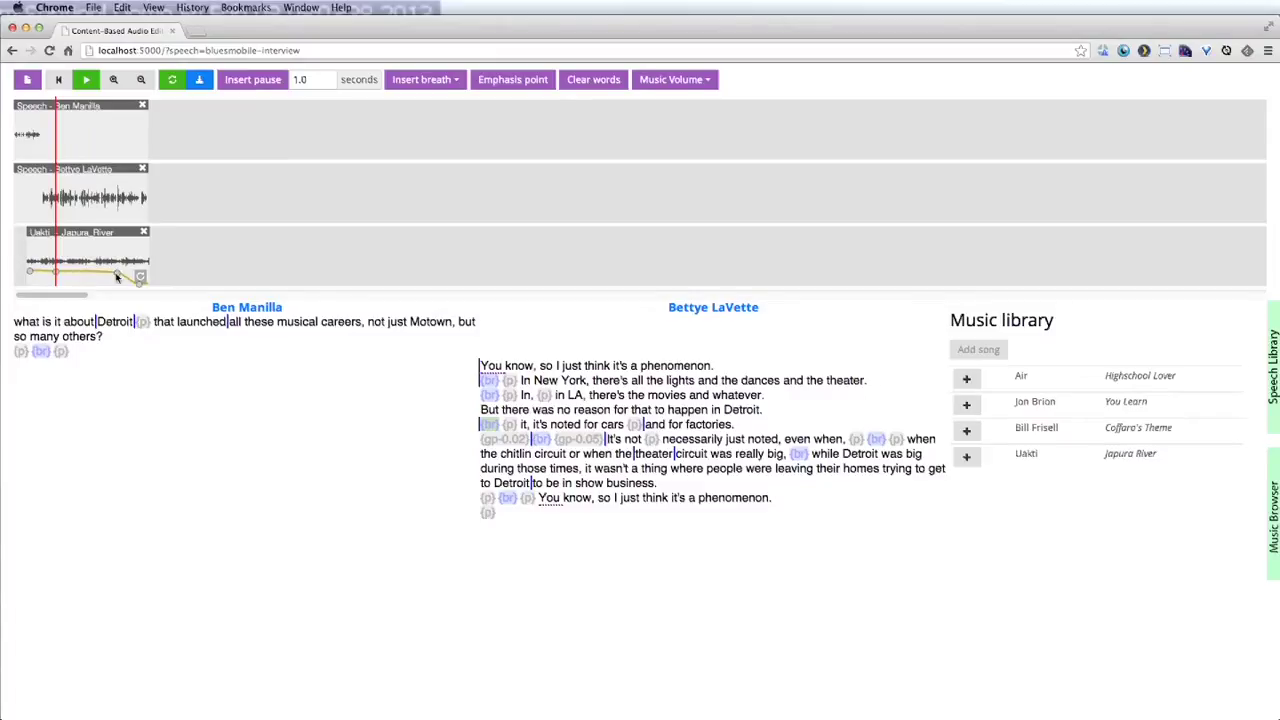
pyautogui.click(29, 232)
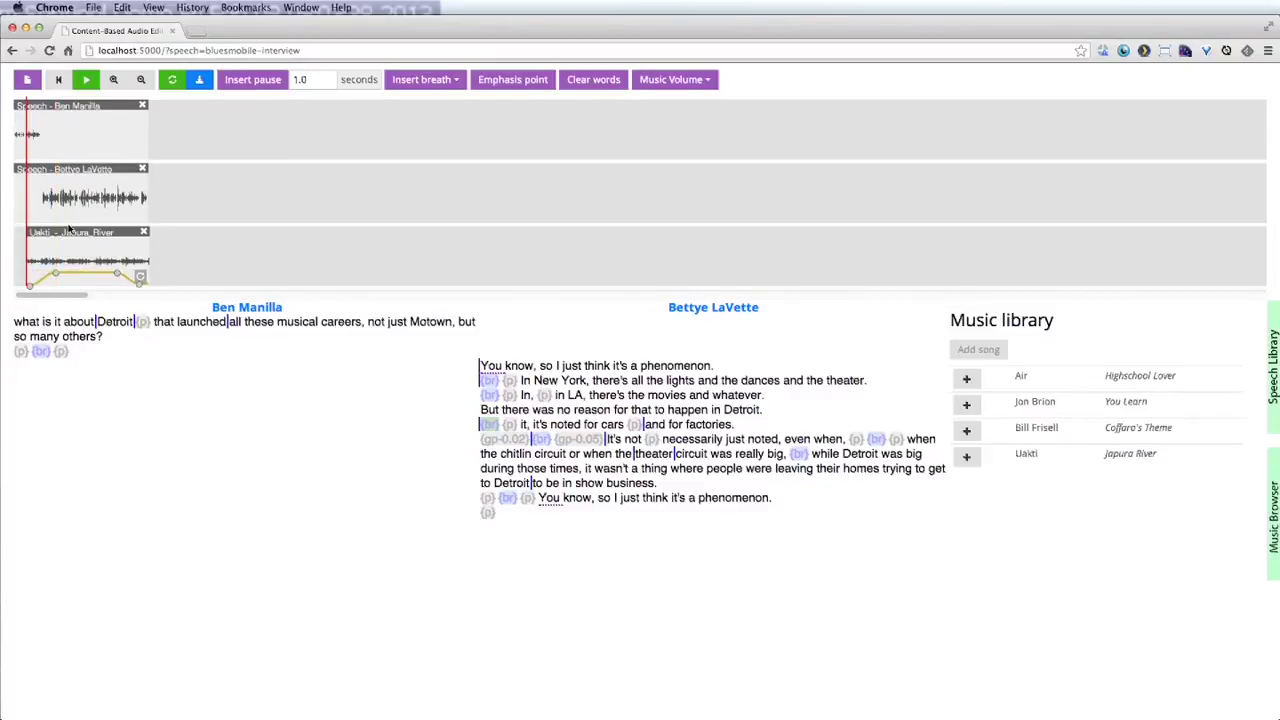
pyautogui.press('space')
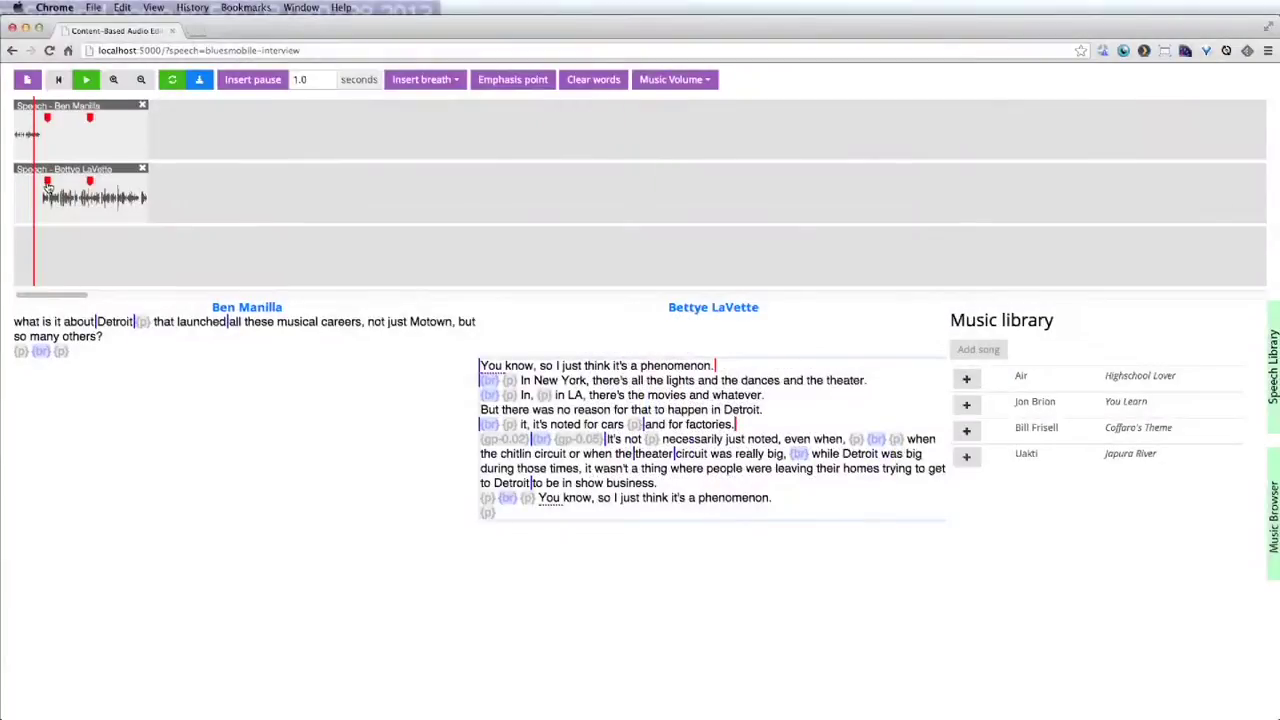
# Build an Air – Highschool Lover underlay, choosing a passage for the second emphasis point.
pyautogui.click(48, 187)
pyautogui.click(558, 270)
pyautogui.click(558, 333)
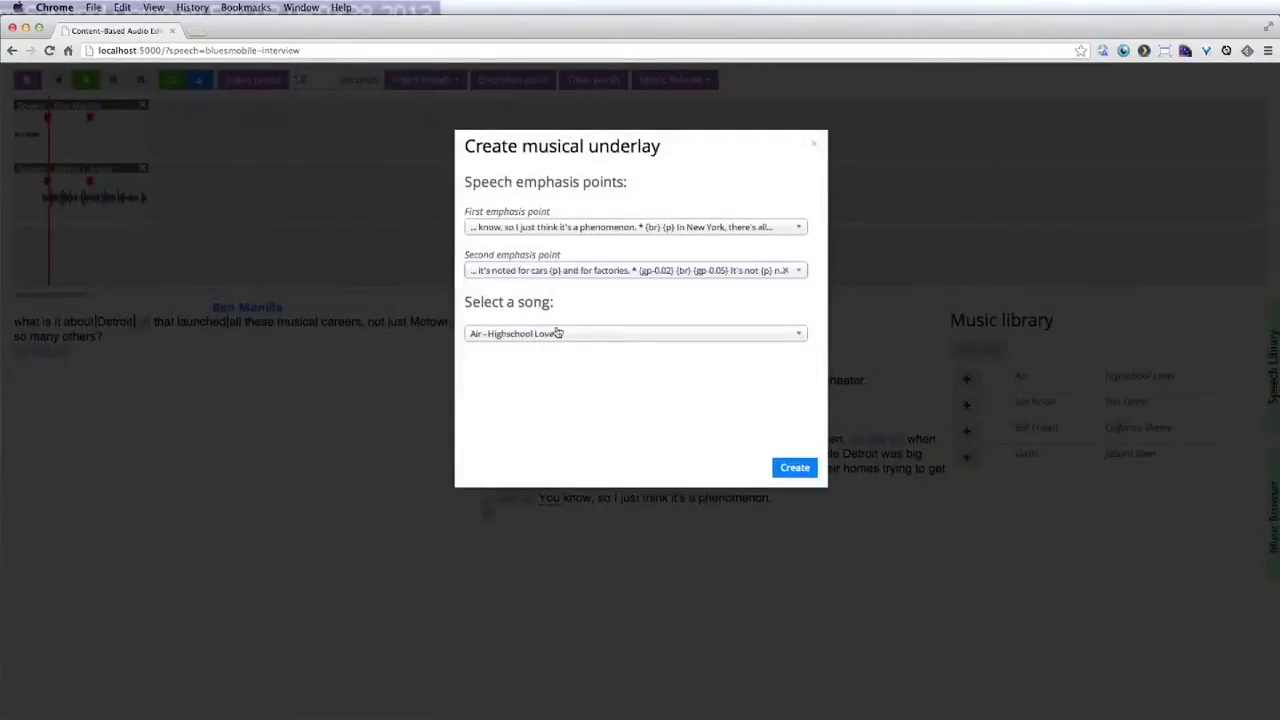
pyautogui.click(805, 473)
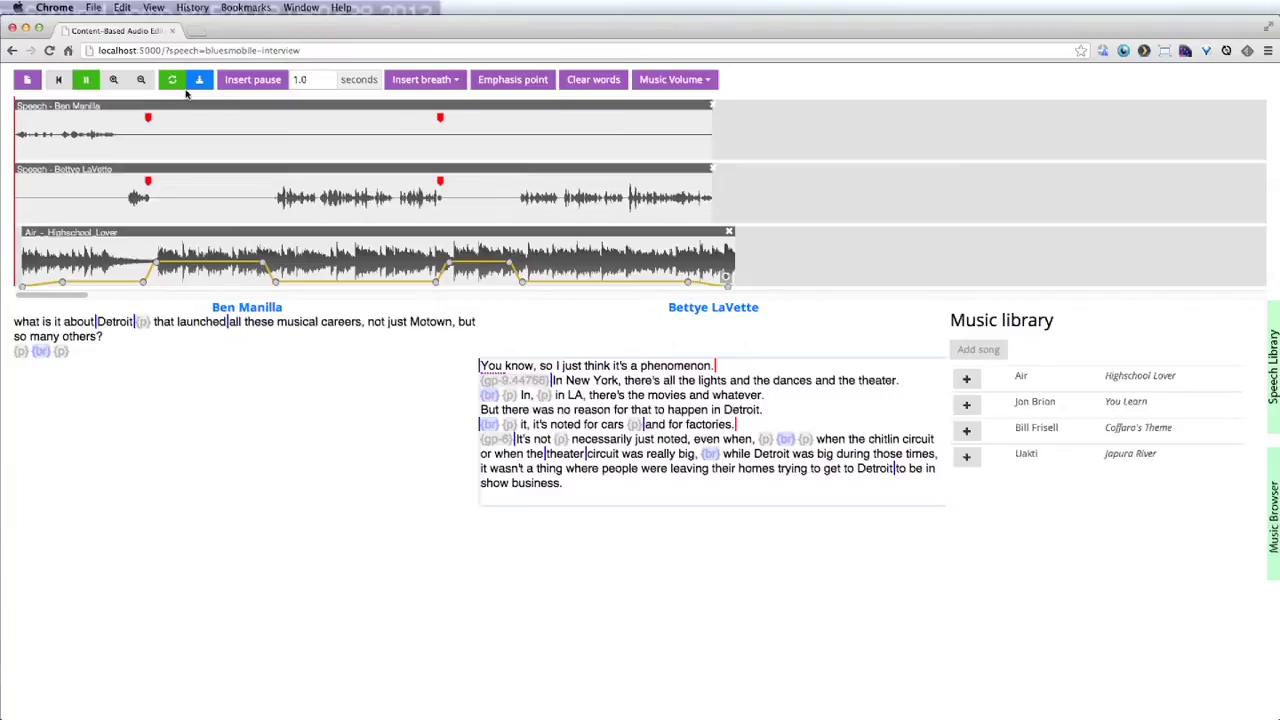
pyautogui.click(180, 86)
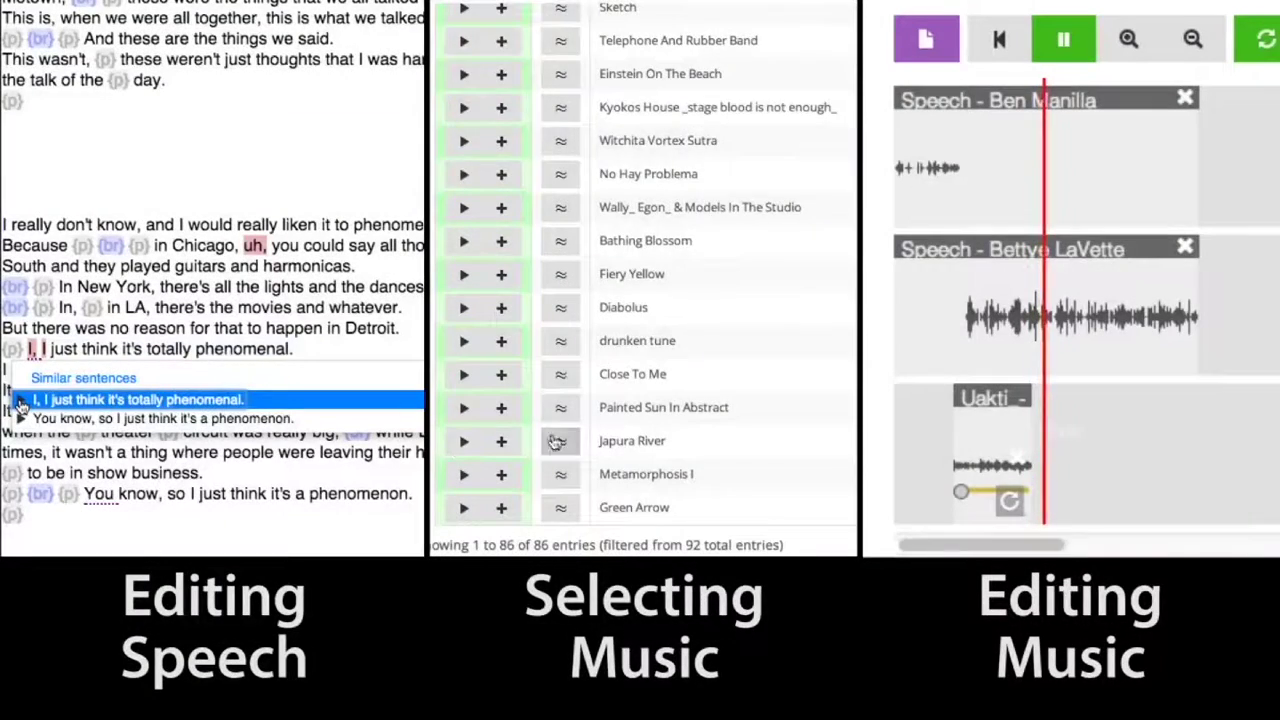
# List songs similar to Japura River and swap in 'You know, so I just think it's a phenomenon.'.
pyautogui.click(558, 443)
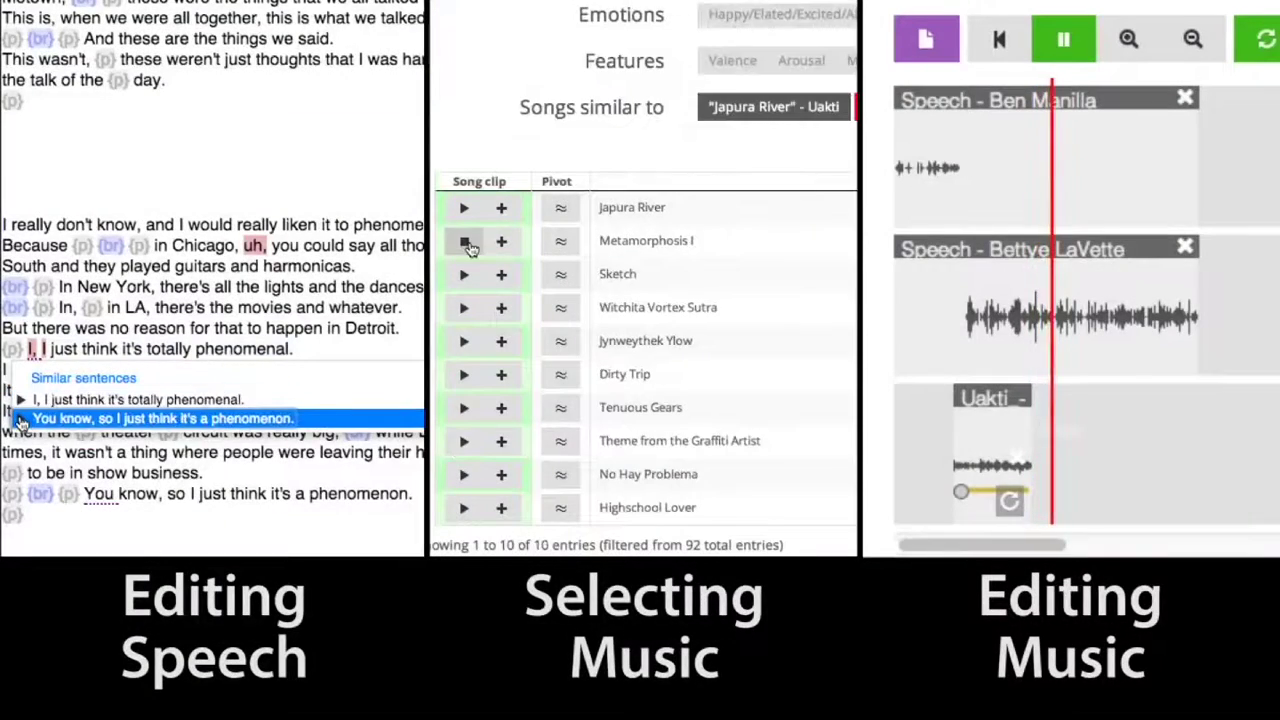
pyautogui.click(22, 420)
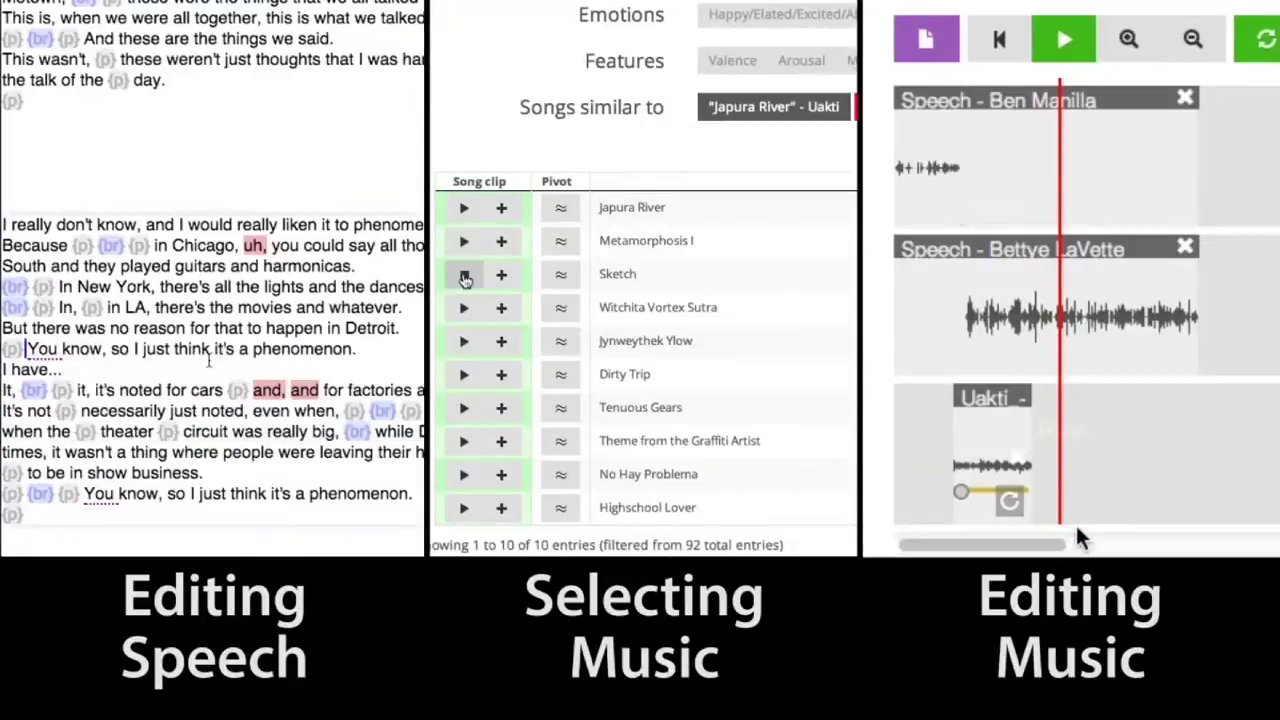